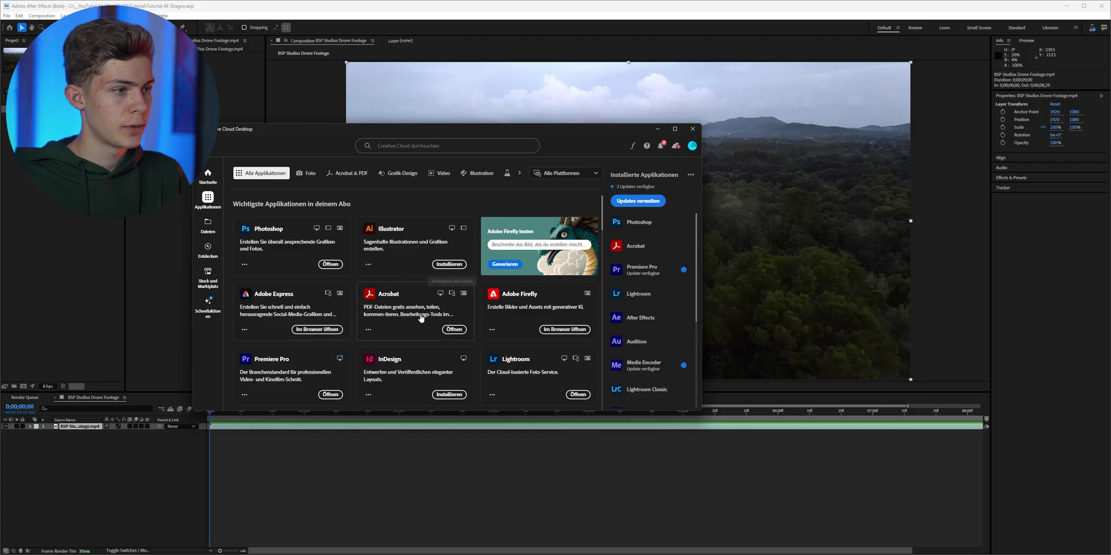
# Filter the Creative Cloud Desktop app list to show only beta applications.
pyautogui.click(505, 173)
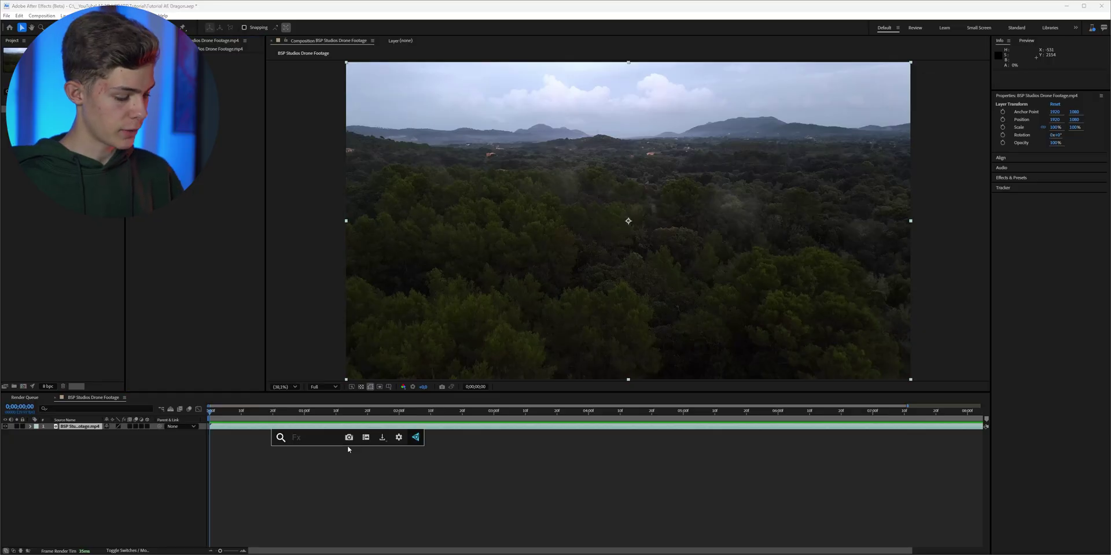
# Apply the 3D Camera Tracker to the drone footage and expand its Advanced solve options.
pyautogui.write('3d')
pyautogui.press('Return')
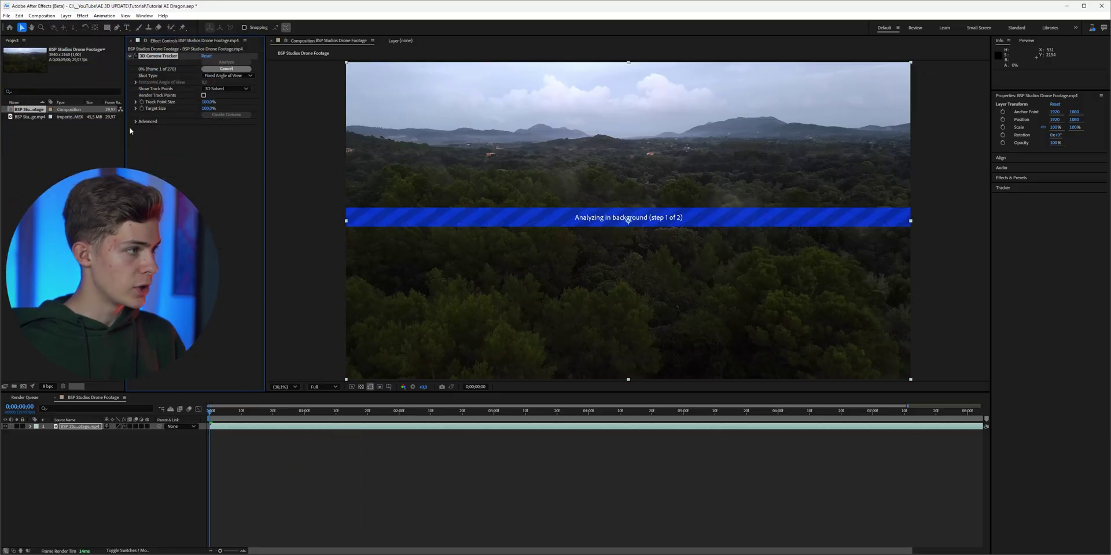
pyautogui.click(137, 122)
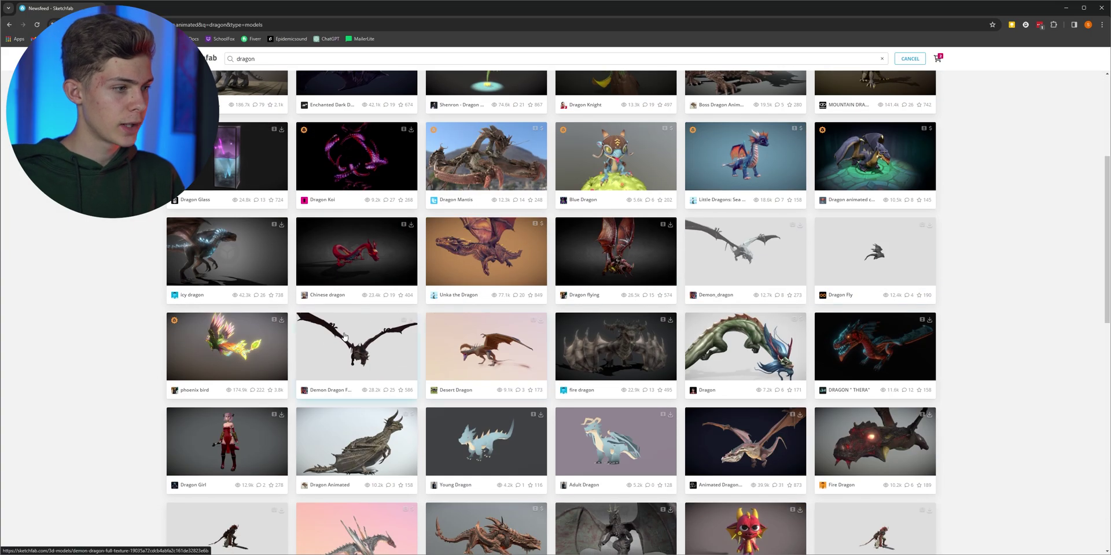
# Open the free Demon Dragon Full Texture model on Sketchfab and bring up its download formats.
pyautogui.click(401, 324)
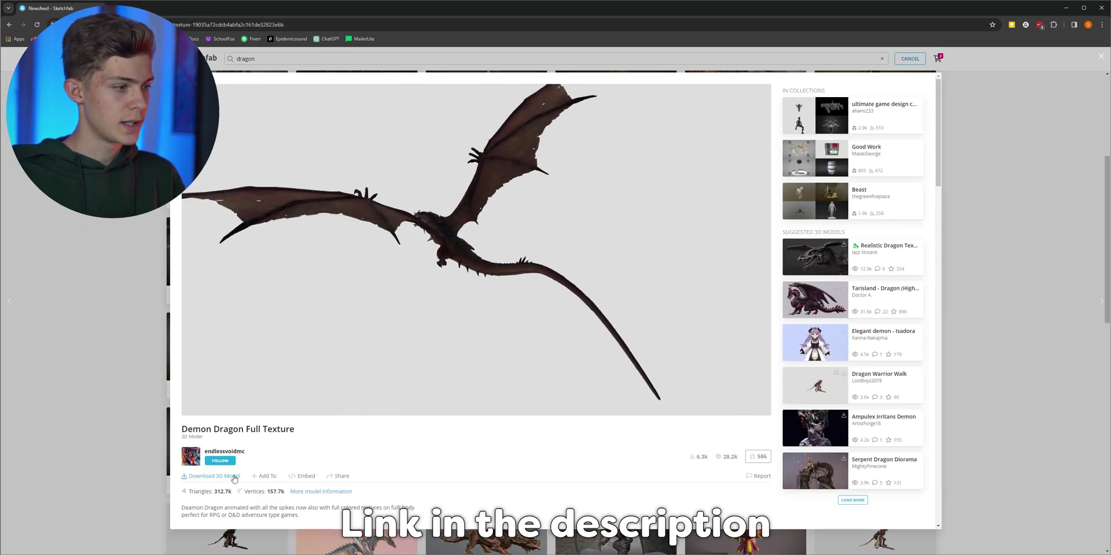
pyautogui.click(214, 476)
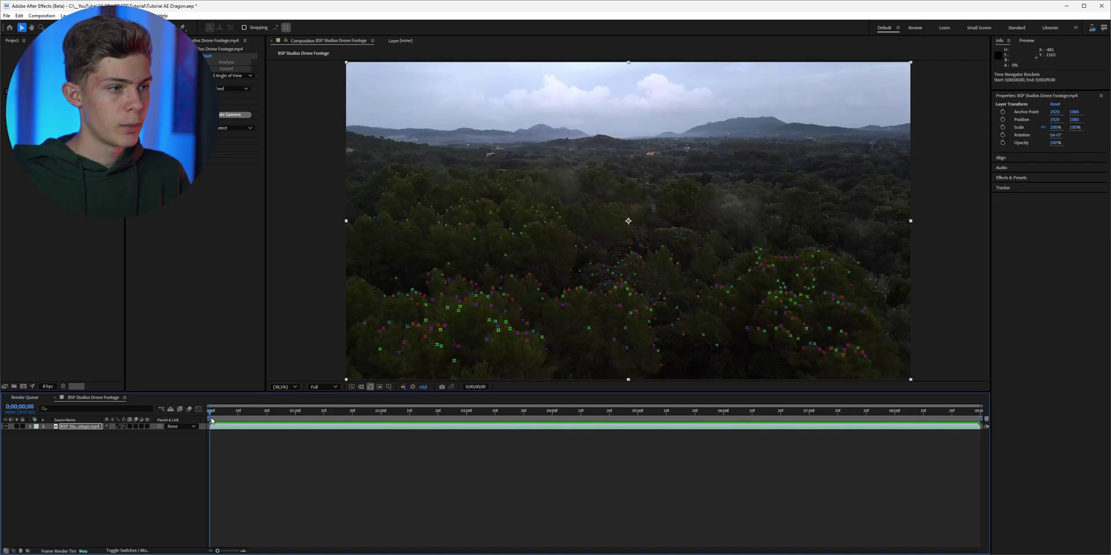
# Preview the track, create a solid and 3D Tracker Camera from track points, and import scene.gltf.
pyautogui.press('space')
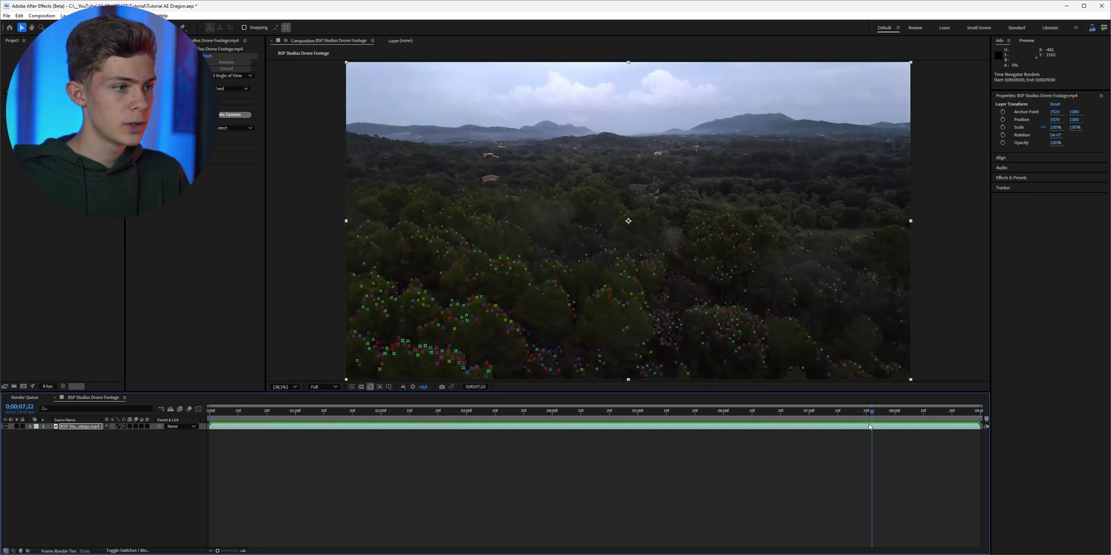
pyautogui.press('space')
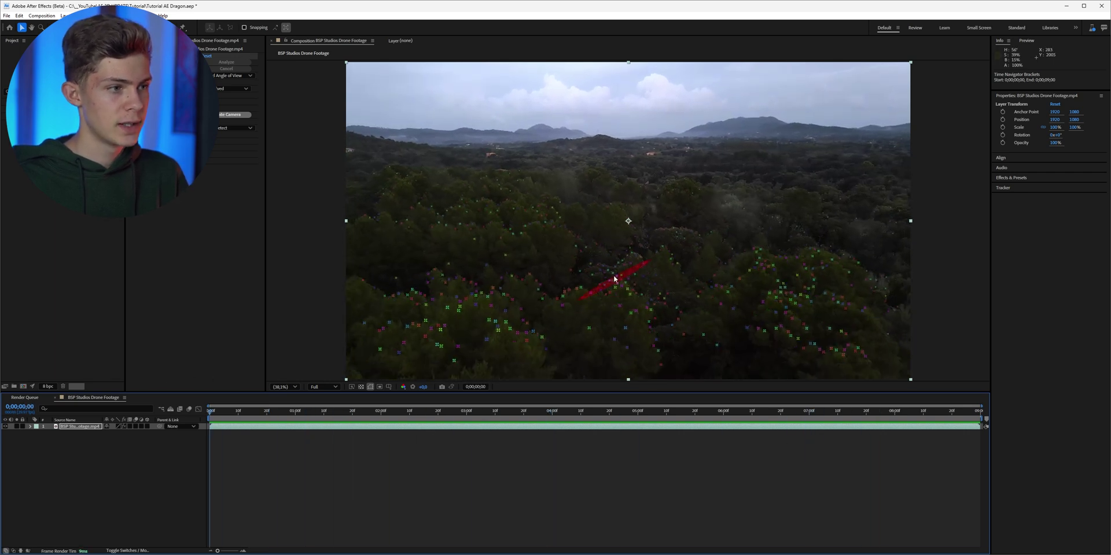
pyautogui.rightClick(546, 225)
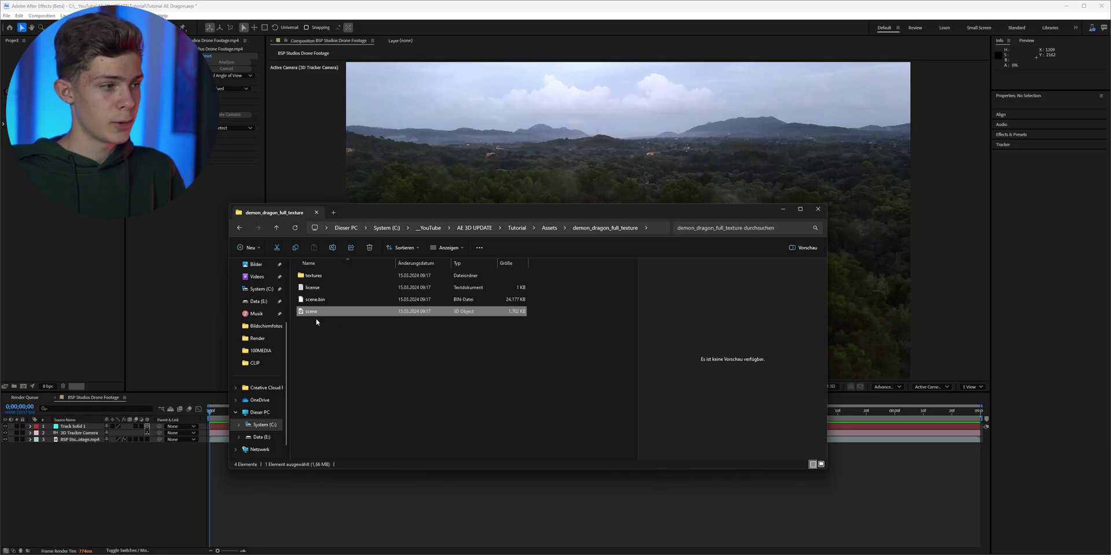
pyautogui.moveTo(331, 319); pyautogui.dragTo(58, 334)
# Add scene.gltf to the timeline as the Dragon layer, lower it and turn it 84° on Z.
pyautogui.moveTo(70, 415); pyautogui.dragTo(72, 426)
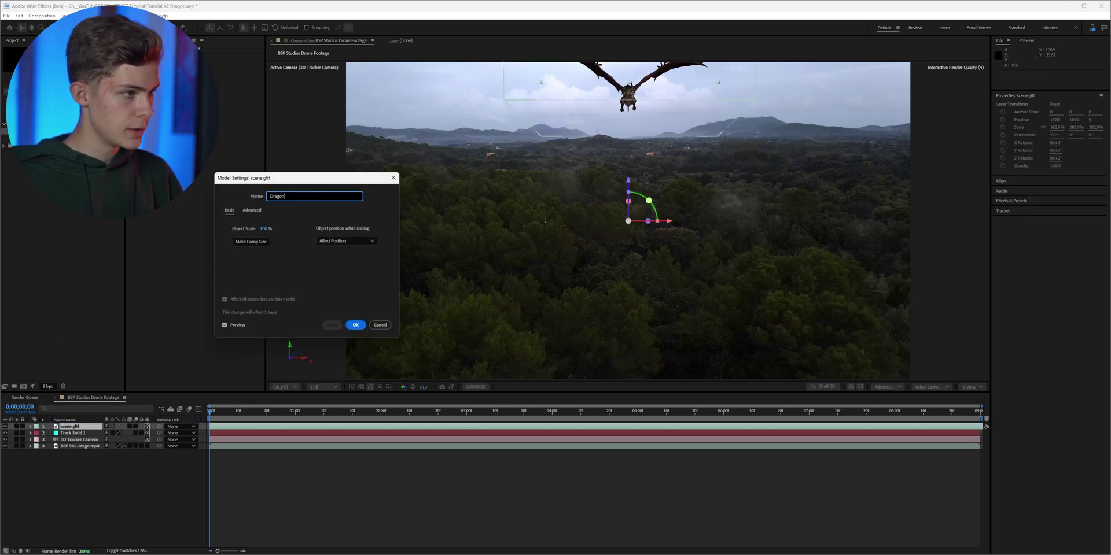
pyautogui.press('Return')
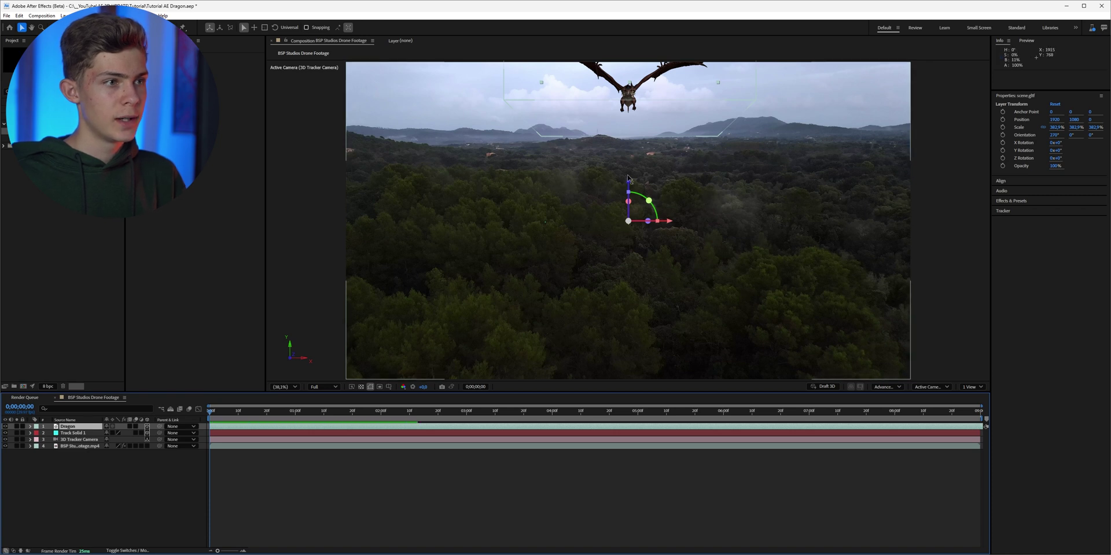
pyautogui.moveTo(627, 178); pyautogui.dragTo(621, 255)
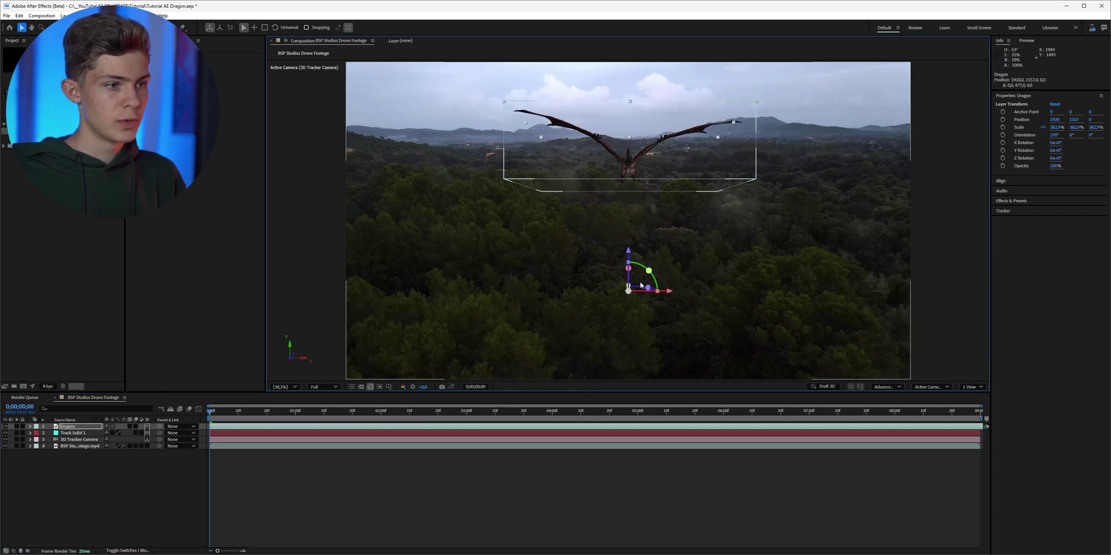
pyautogui.moveTo(642, 289); pyautogui.dragTo(655, 263)
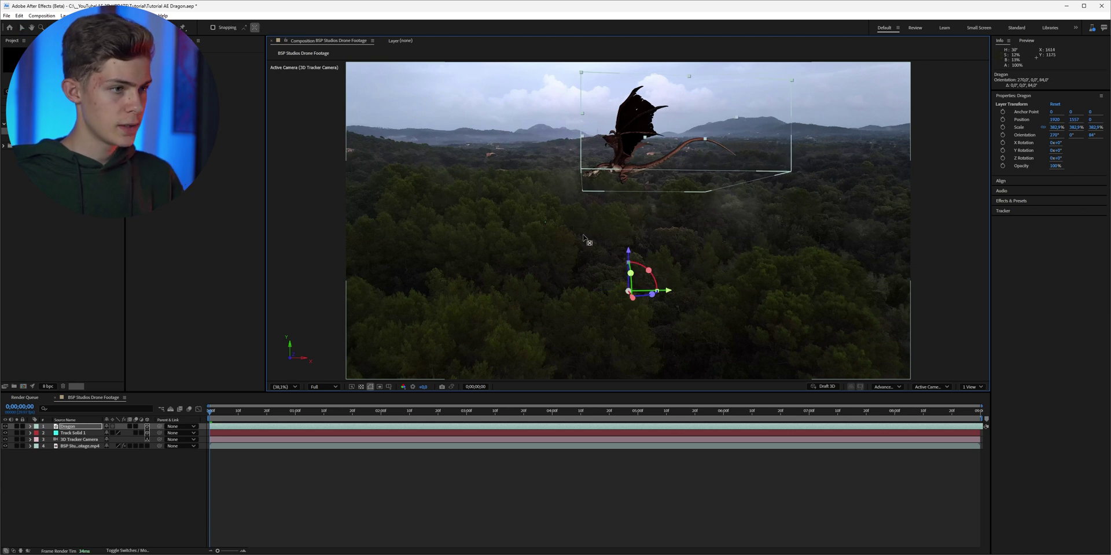
# Raise and nudge the dragon into place above the forest, then preview it over the footage.
pyautogui.moveTo(626, 253); pyautogui.dragTo(617, 174)
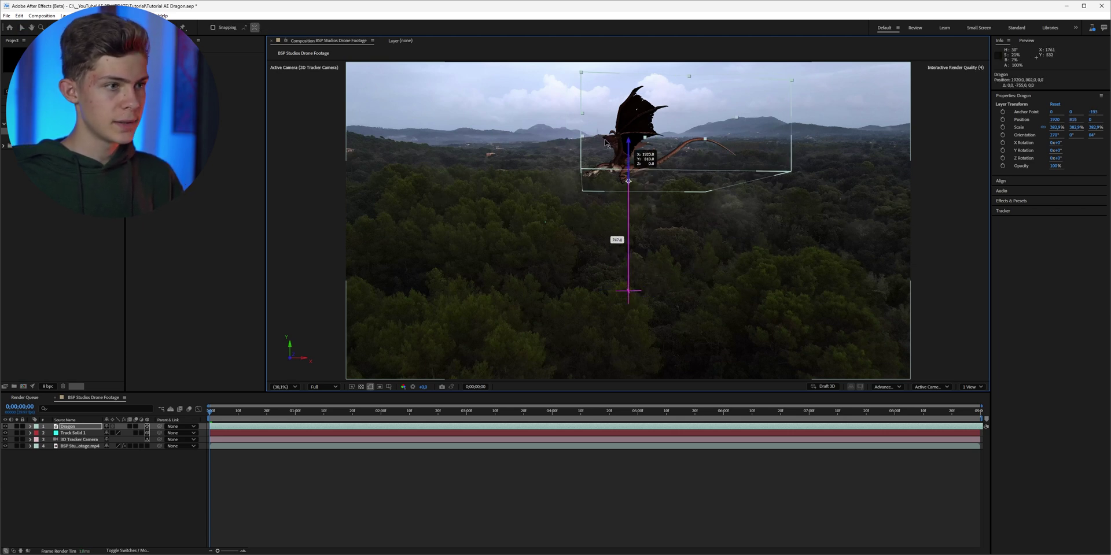
pyautogui.moveTo(600, 123); pyautogui.dragTo(602, 128)
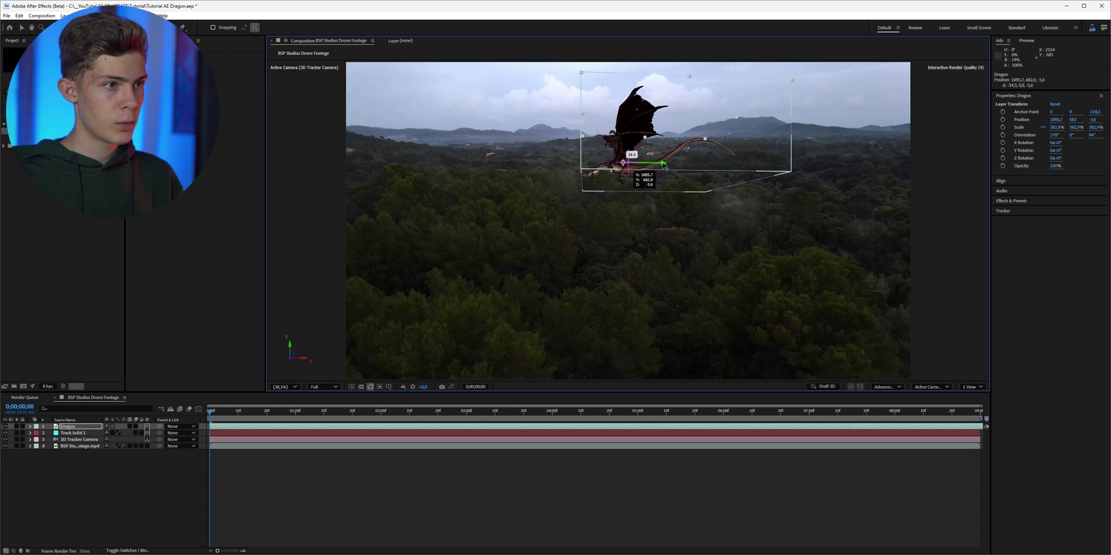
pyautogui.moveTo(664, 167); pyautogui.dragTo(596, 206)
pyautogui.press('space')
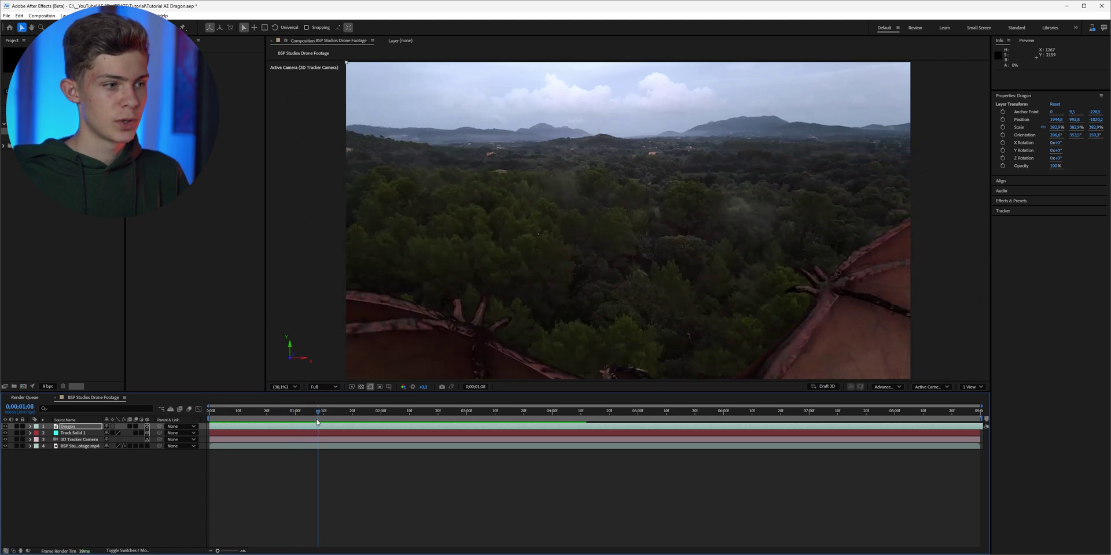
pyautogui.press('space')
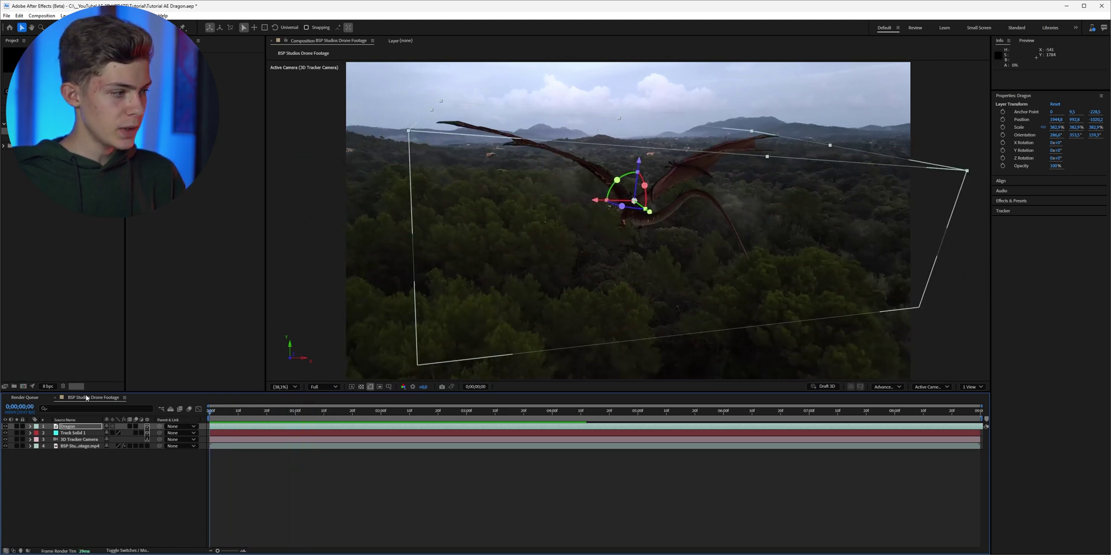
# Set the Dragon layer's Animation Options to the flying_skeletal.3 animation.
pyautogui.click(31, 427)
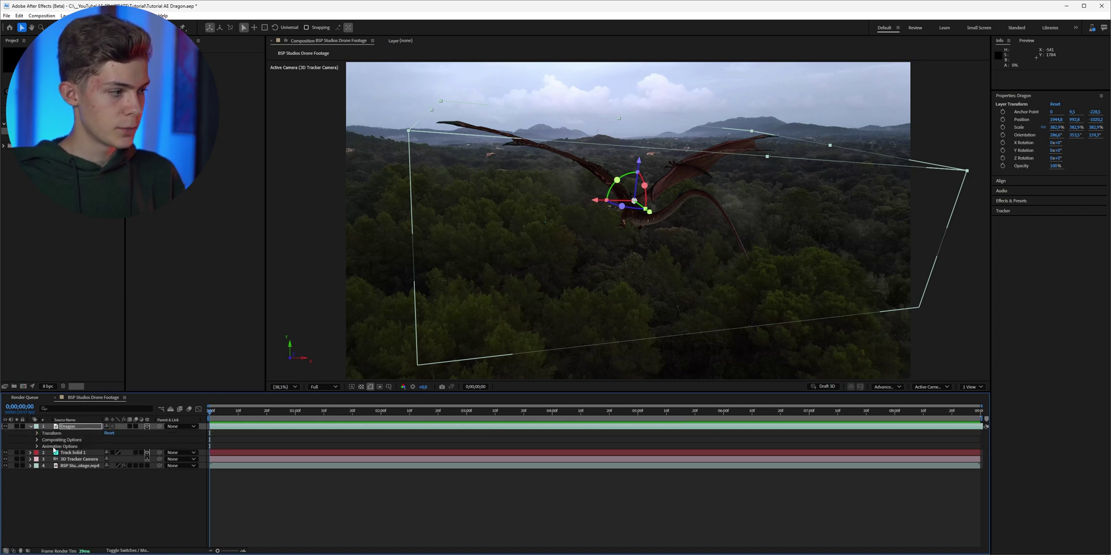
pyautogui.click(38, 446)
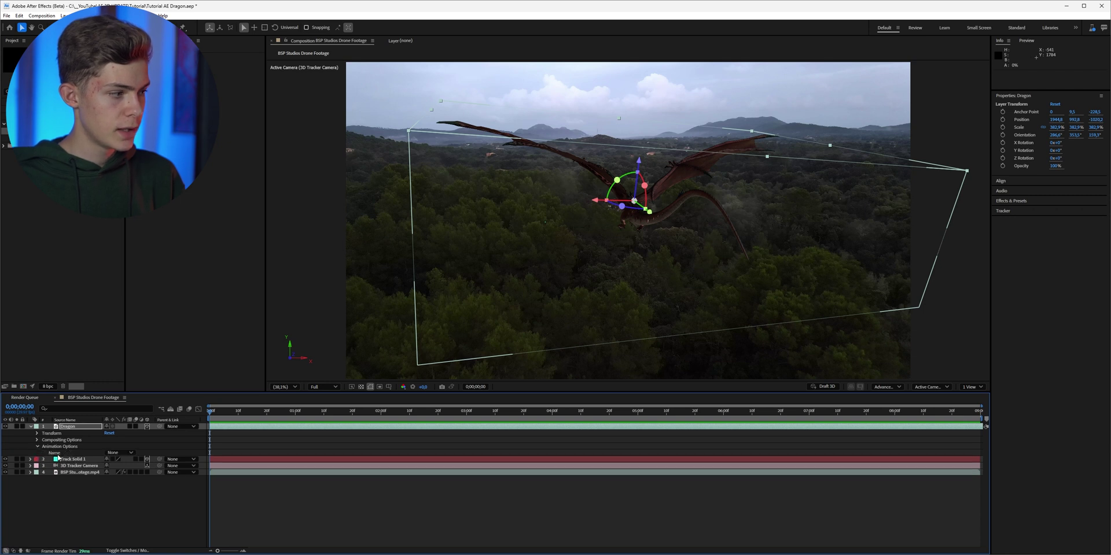
pyautogui.click(112, 453)
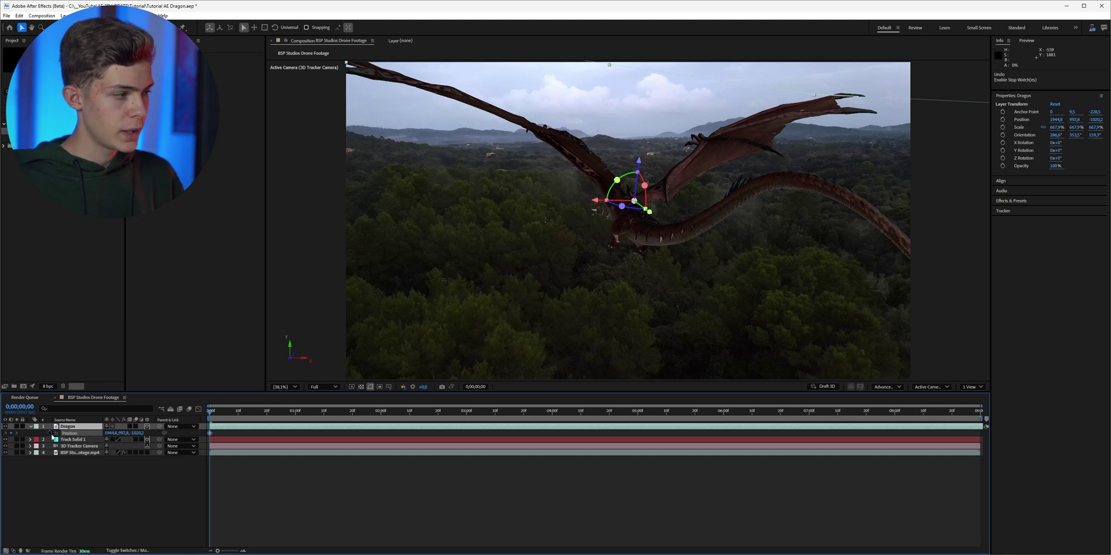
# Keyframe the Dragon's Position from near the camera to deep in the forest at clip end, then preview.
pyautogui.moveTo(649, 219); pyautogui.dragTo(779, 295)
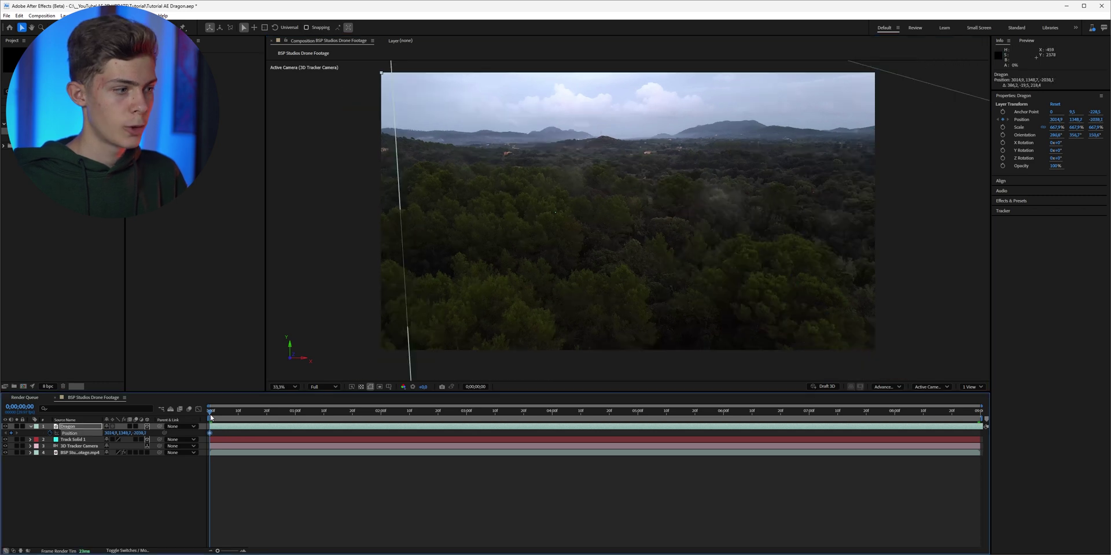
pyautogui.moveTo(210, 416); pyautogui.dragTo(213, 415)
pyautogui.scroll(-1, 758, 269)
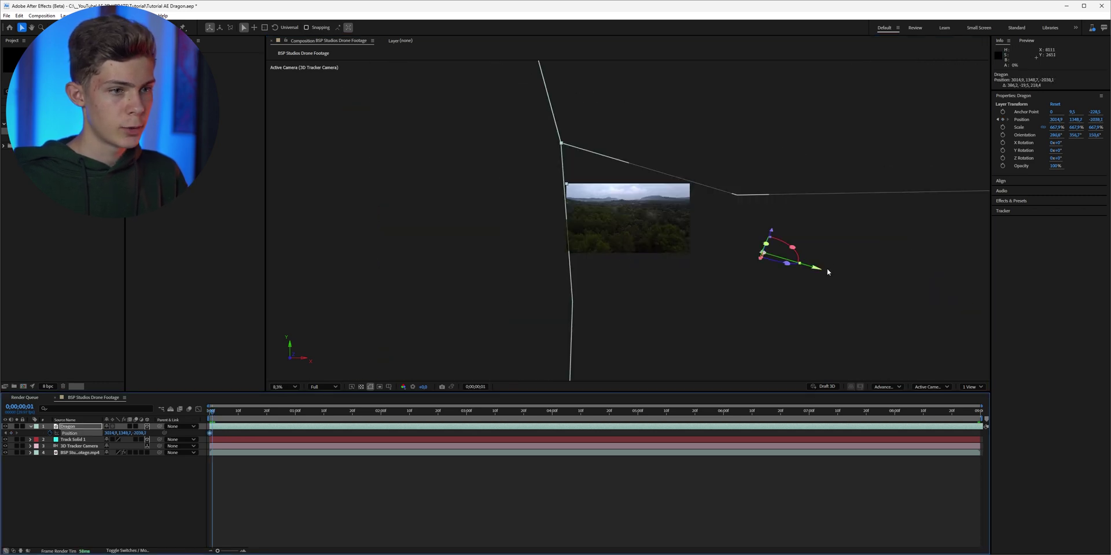
pyautogui.moveTo(826, 271); pyautogui.dragTo(639, 201)
pyautogui.scroll(2, 761, 247)
pyautogui.moveTo(212, 432); pyautogui.dragTo(977, 434)
pyautogui.press('space')
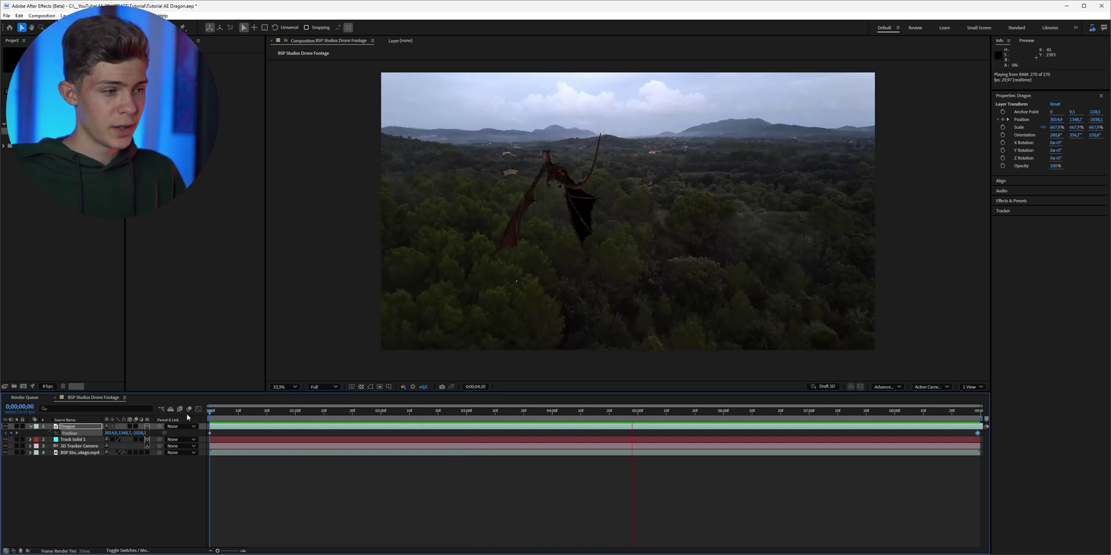
# Stop the preview and split the viewer into a two-view layout with a Top view.
pyautogui.press('space')
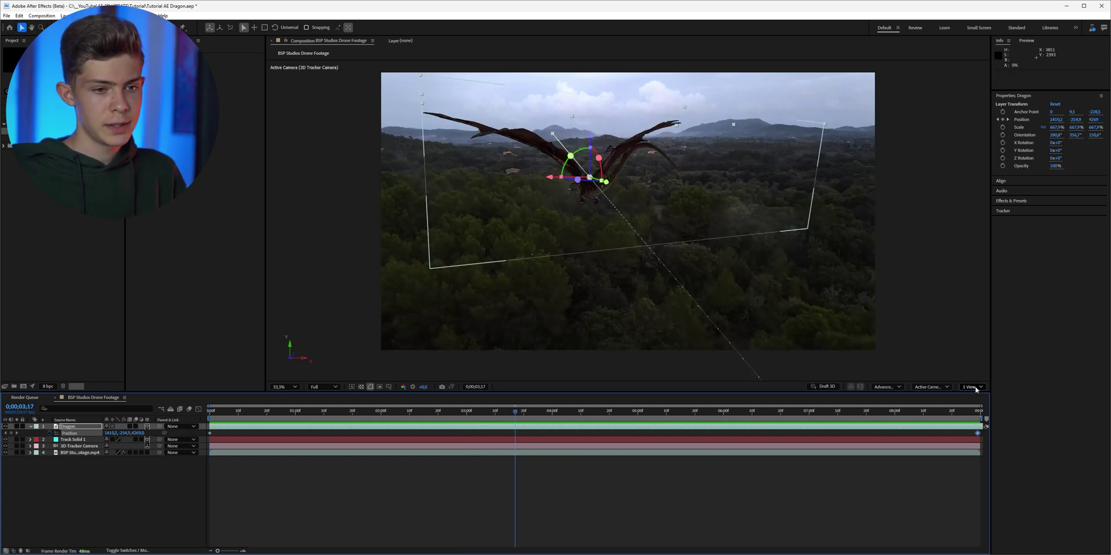
pyautogui.click(976, 388)
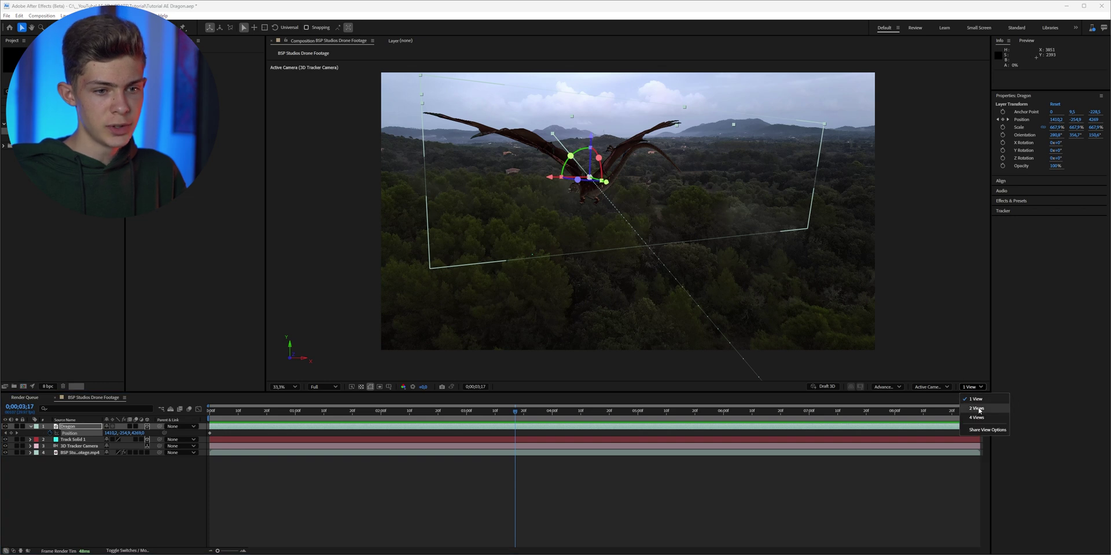
pyautogui.click(977, 408)
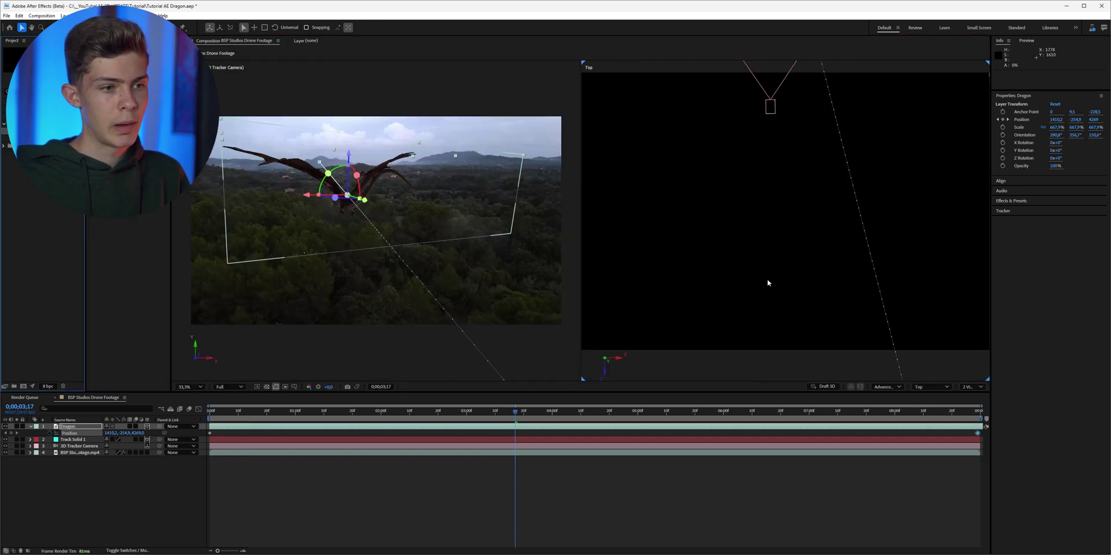
pyautogui.scroll(-4, 783, 273)
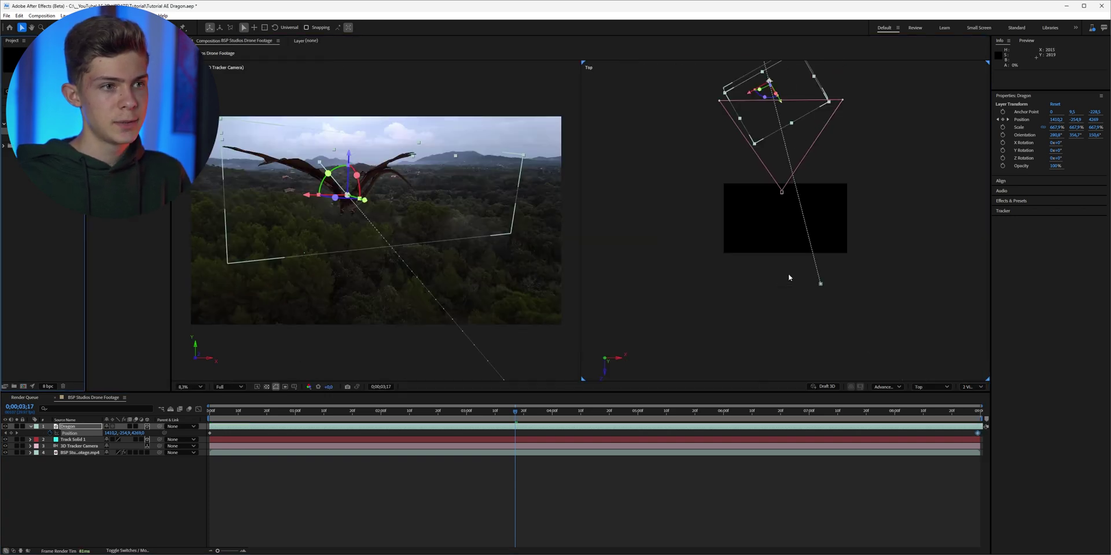
pyautogui.click(924, 386)
pyautogui.click(824, 359)
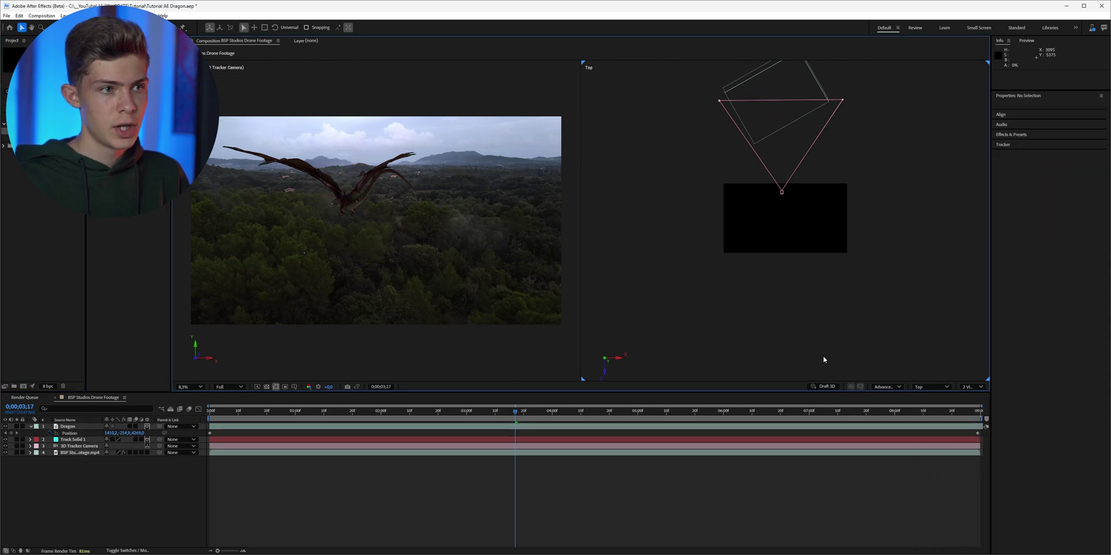
pyautogui.scroll(-2, 774, 308)
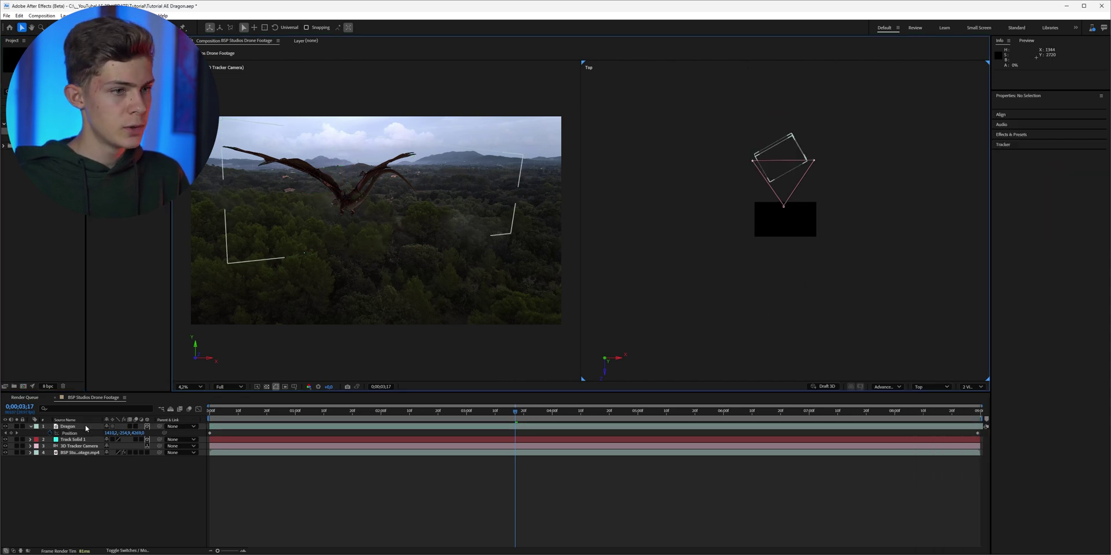
# Set the Dragon's Position keyframes to Linear temporal and Continuous Bezier spatial interpolation.
pyautogui.click(128, 429)
pyautogui.click(698, 410)
pyautogui.moveTo(698, 417); pyautogui.dragTo(585, 415)
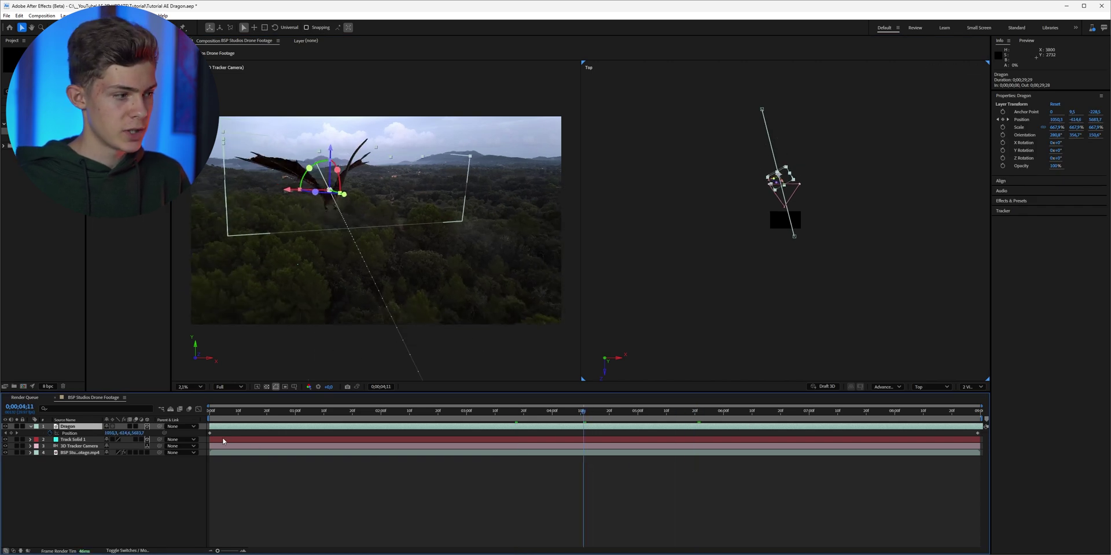
pyautogui.rightClick(211, 436)
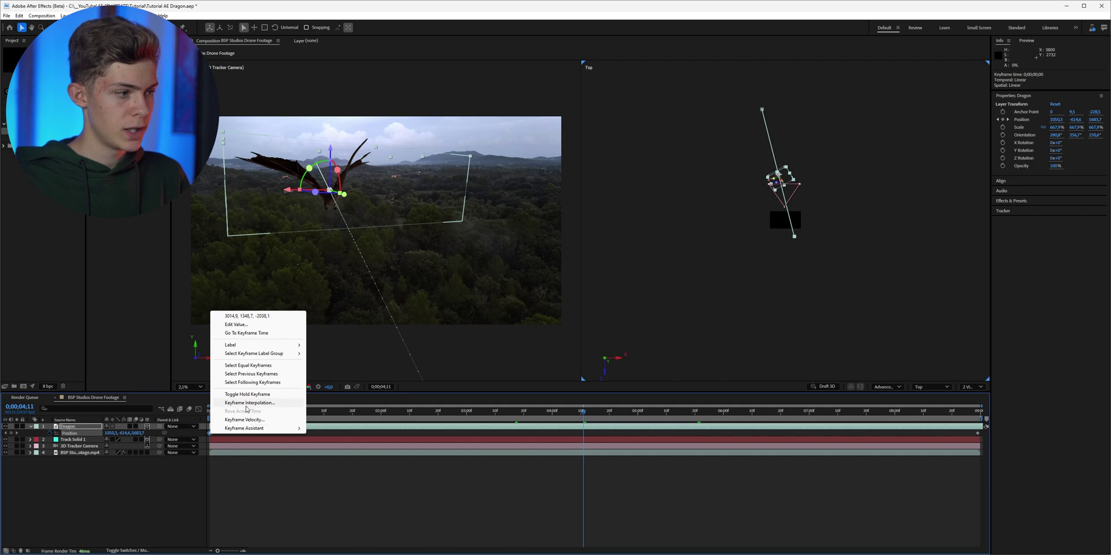
pyautogui.click(249, 403)
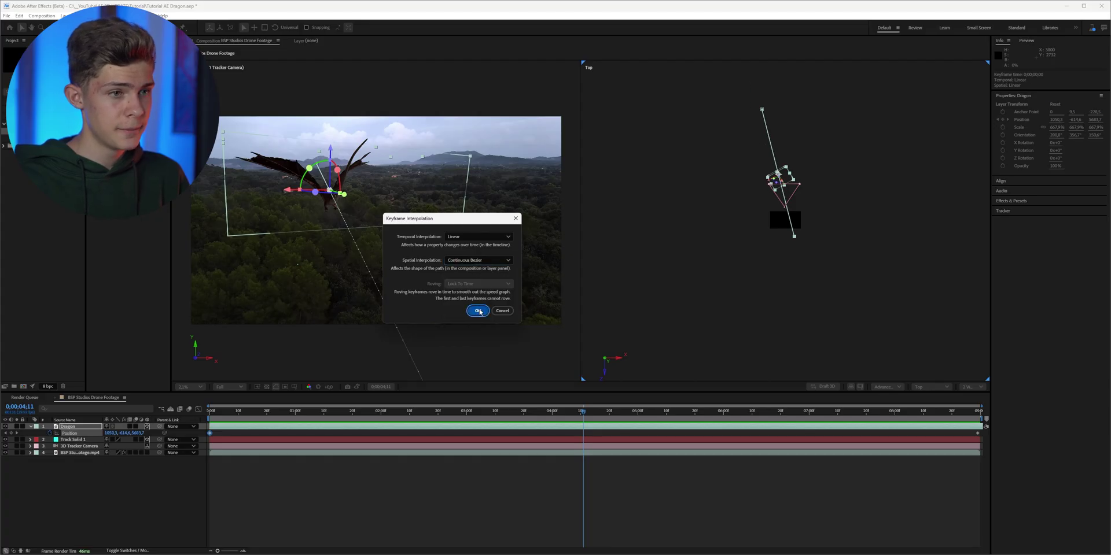
pyautogui.click(478, 311)
pyautogui.scroll(2, 808, 313)
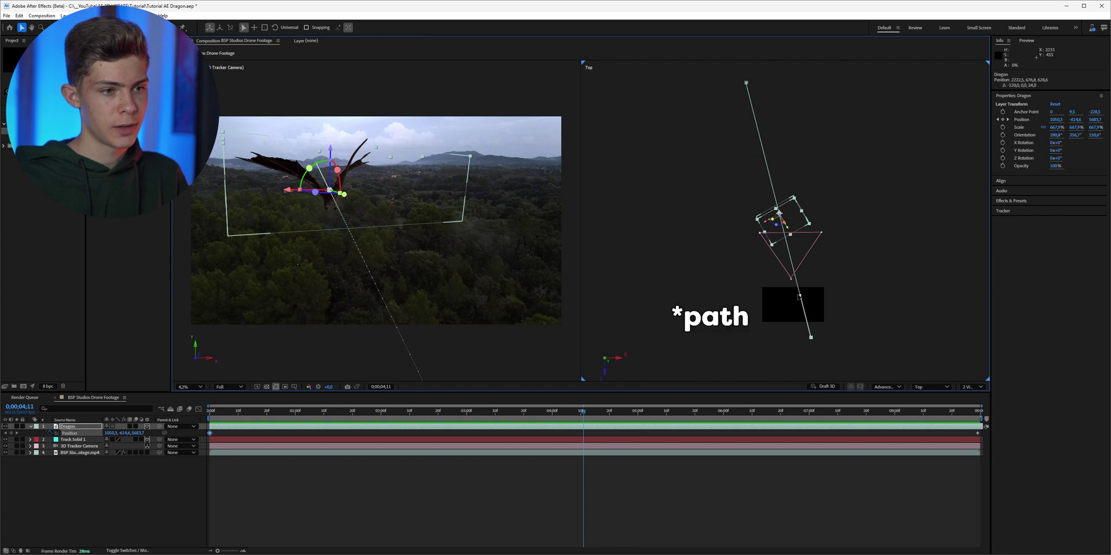
# Shift the dragon's path, keyframe a slight Z-axis Orientation turn at the last frame, and scrub to check.
pyautogui.moveTo(800, 298); pyautogui.dragTo(795, 292)
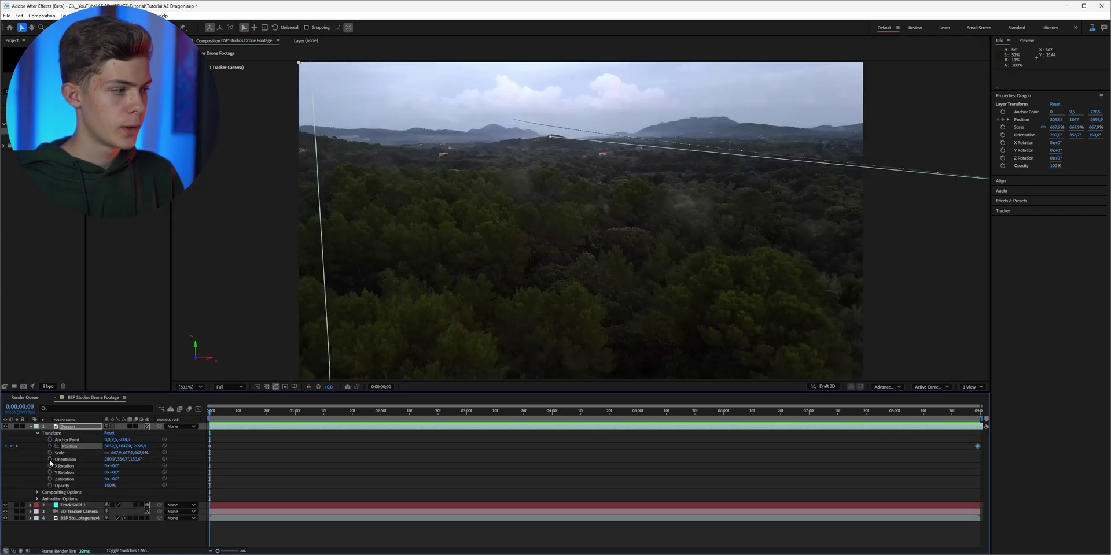
pyautogui.click(50, 460)
pyautogui.press('End')
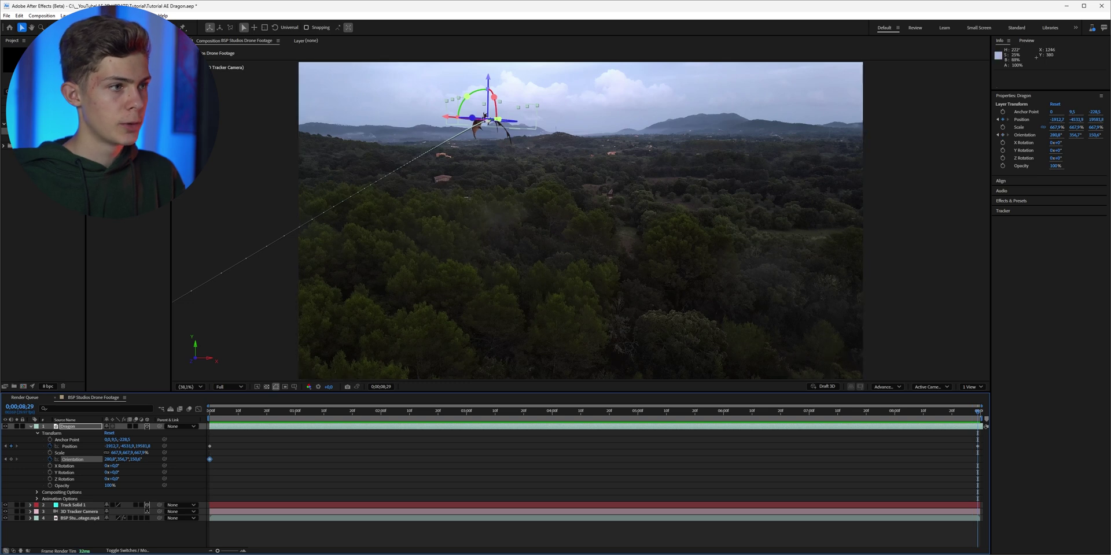
pyautogui.moveTo(470, 122); pyautogui.dragTo(489, 120)
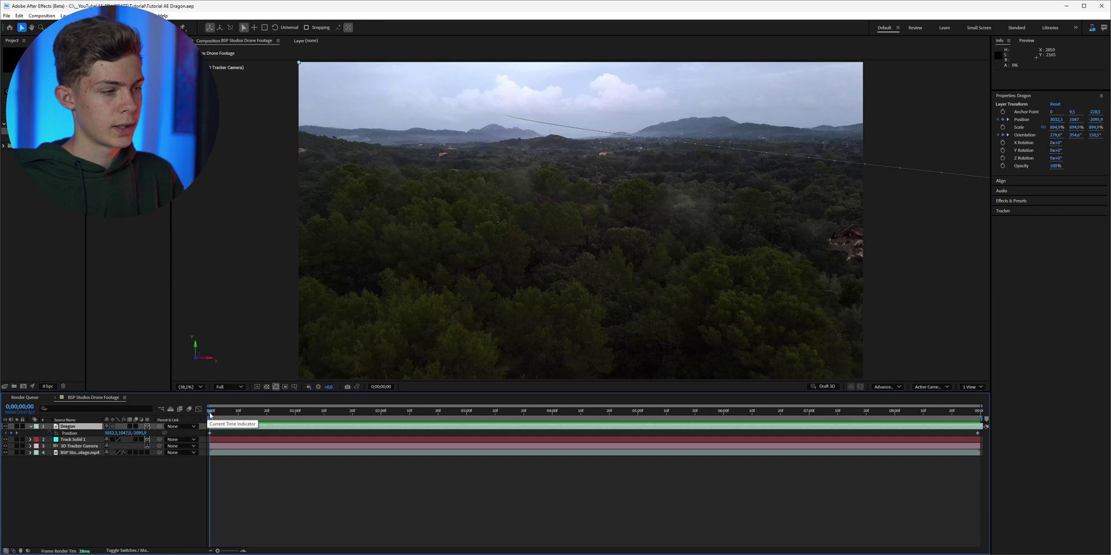
pyautogui.click(256, 417)
pyautogui.moveTo(256, 418); pyautogui.dragTo(330, 418)
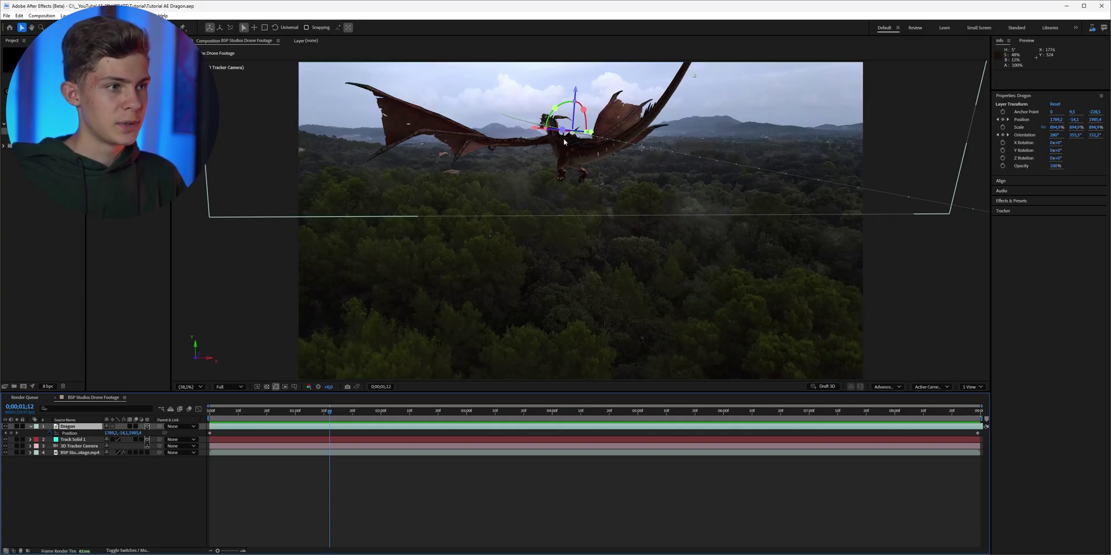
# Add an extra Position keyframe for the Dragon and scrub ahead to about eight seconds.
pyautogui.click(96, 409)
pyautogui.click(11, 432)
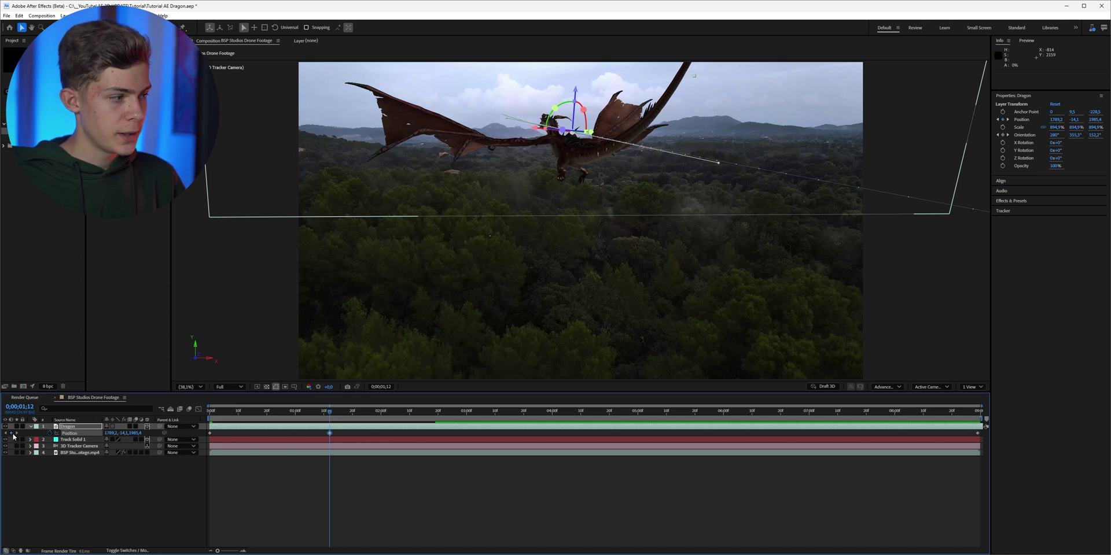
pyautogui.moveTo(311, 413); pyautogui.dragTo(615, 419)
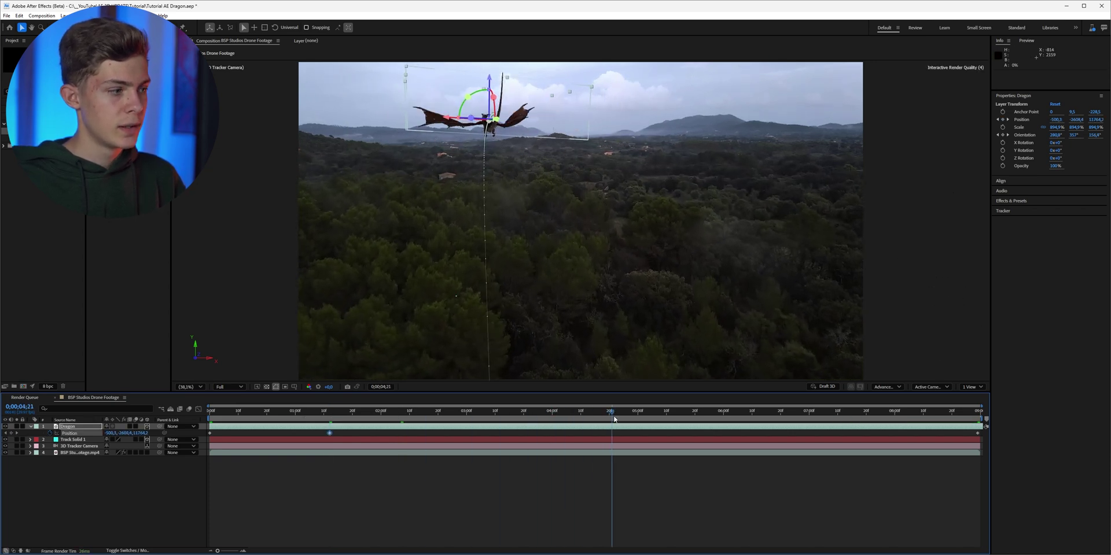
pyautogui.moveTo(833, 413); pyautogui.dragTo(898, 413)
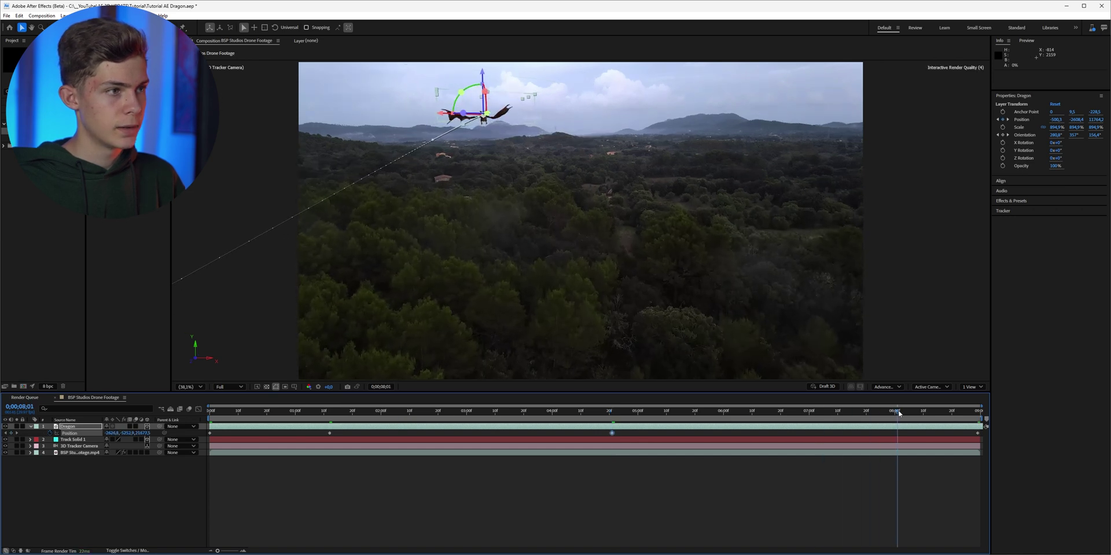
# In the speed graph, deepen the dip at the new keyframe, lower the next to 2362 px/sec, and preview.
pyautogui.hotkey('shift', 'F3')
pyautogui.click(329, 413)
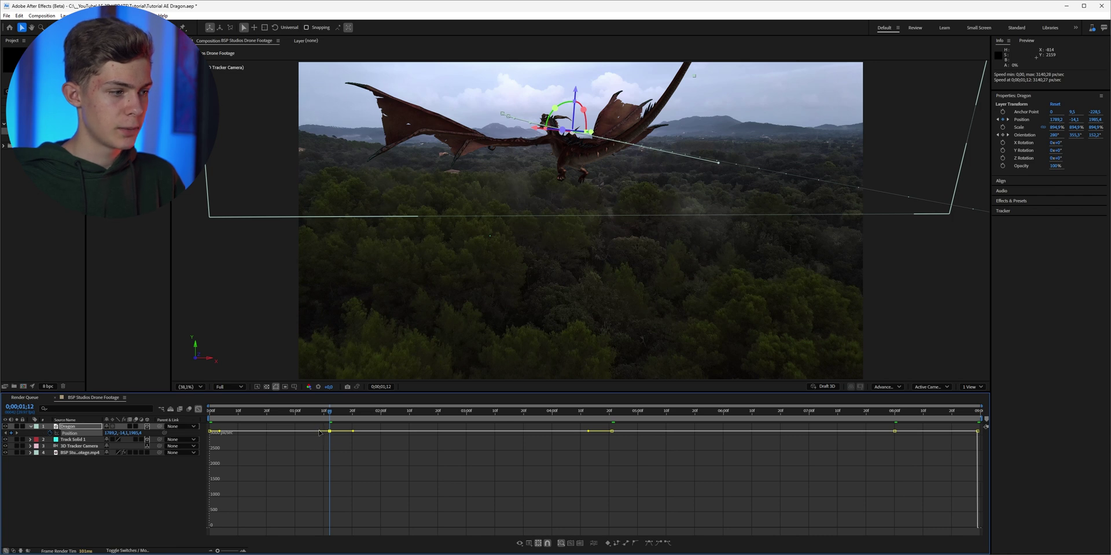
pyautogui.moveTo(318, 442); pyautogui.dragTo(304, 464)
pyautogui.press('k')
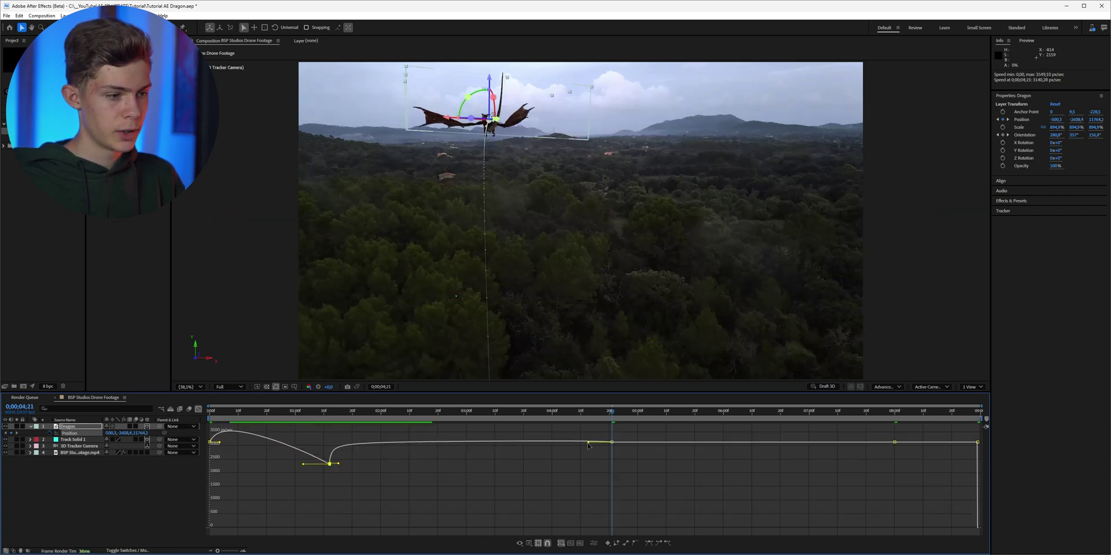
pyautogui.moveTo(588, 446); pyautogui.dragTo(567, 466)
pyautogui.press('space')
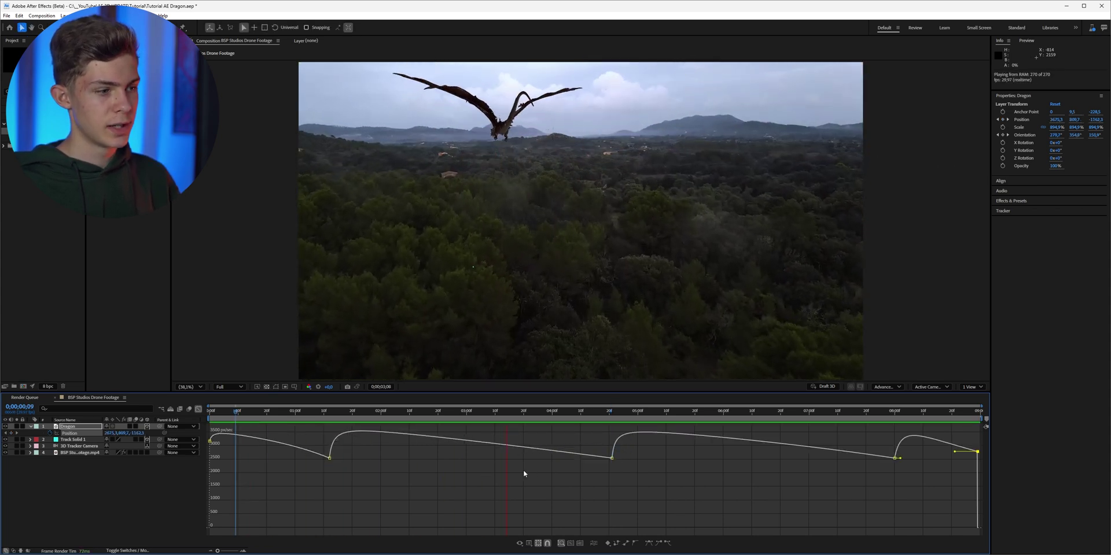
pyautogui.click(313, 488)
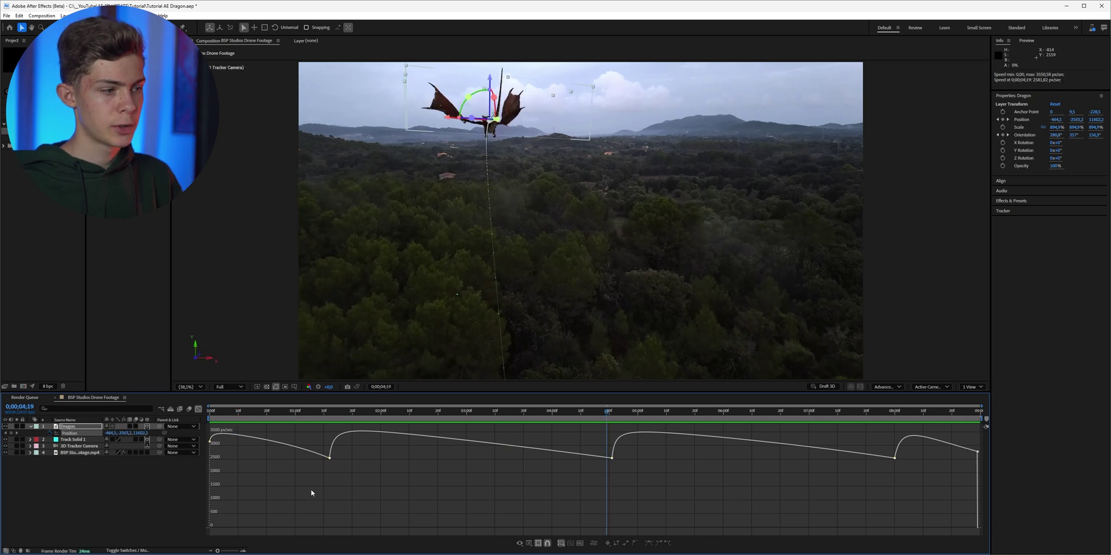
# Raise the speed of the three middle keyframes and shift the dragon right along X.
pyautogui.moveTo(310, 488); pyautogui.dragTo(920, 454)
pyautogui.moveTo(825, 460); pyautogui.dragTo(824, 453)
pyautogui.moveTo(901, 457); pyautogui.dragTo(900, 456)
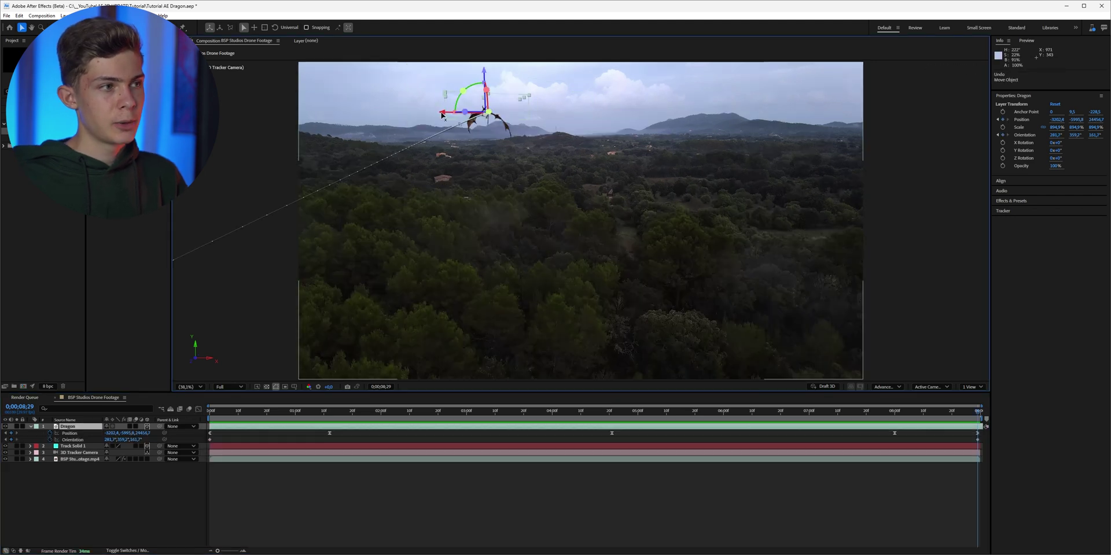
pyautogui.moveTo(442, 114); pyautogui.dragTo(499, 162)
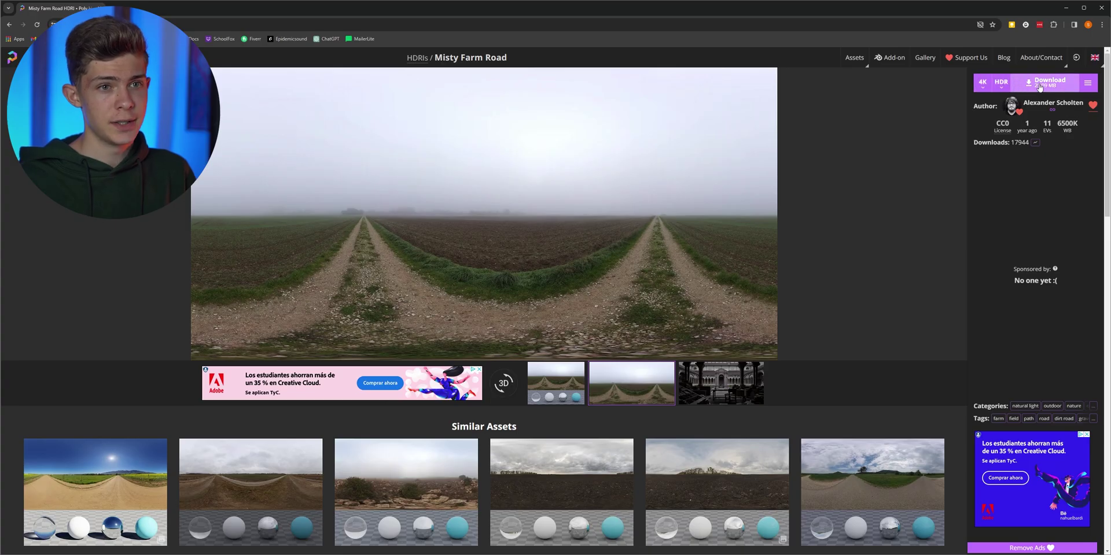
# Add misty_farm_road_4k.hdr to the composition, hide it, and move it to fifth place in the stack.
pyautogui.moveTo(359, 284); pyautogui.dragTo(148, 480)
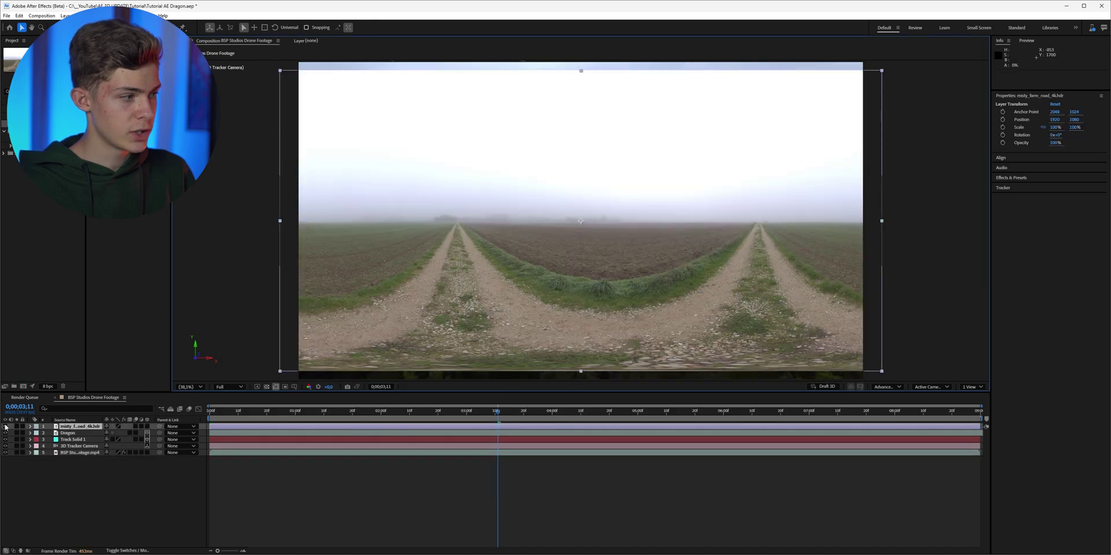
pyautogui.click(5, 426)
pyautogui.moveTo(67, 428); pyautogui.dragTo(74, 466)
# Create Environment Light 1 with misty_farm_road_4k.hdr as its light source.
pyautogui.press('j')
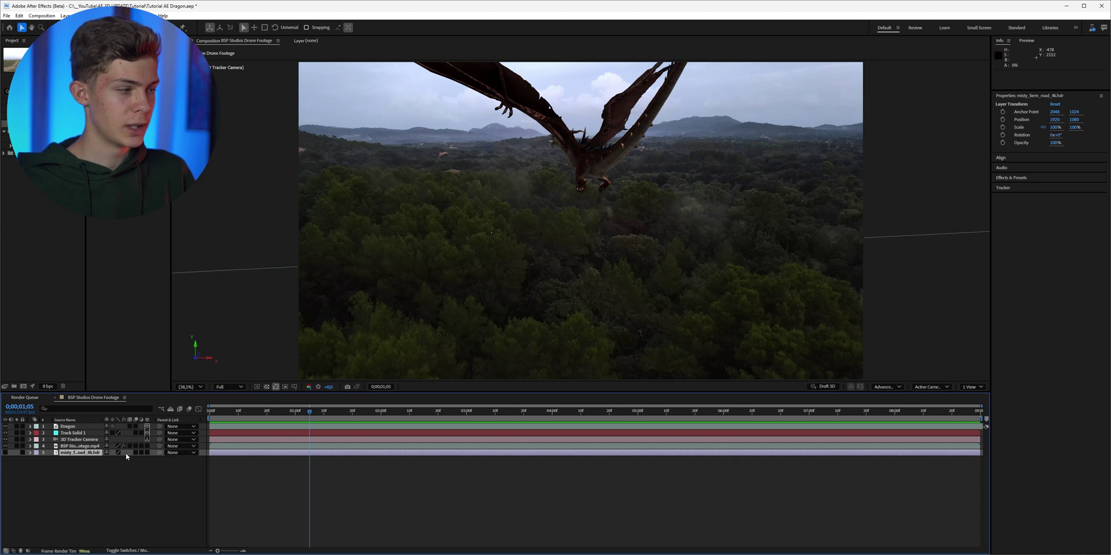
pyautogui.rightClick(81, 477)
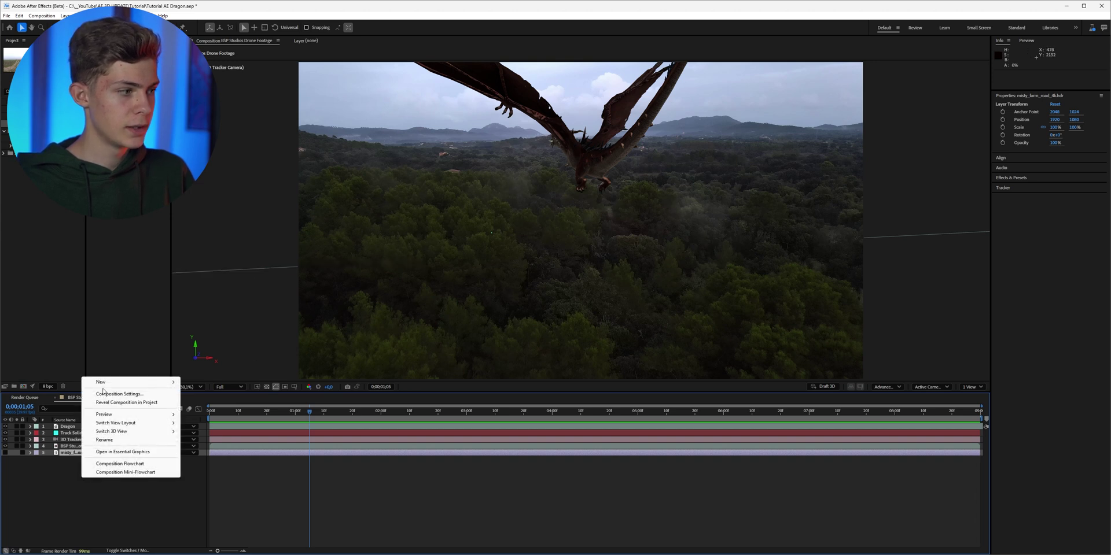
pyautogui.moveTo(104, 386)
pyautogui.click(199, 410)
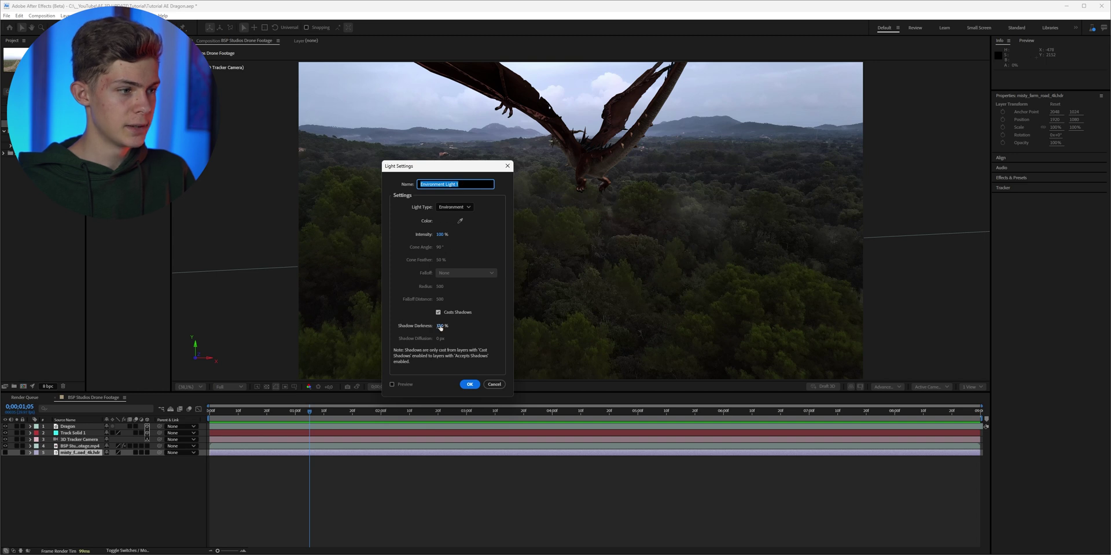
pyautogui.click(469, 385)
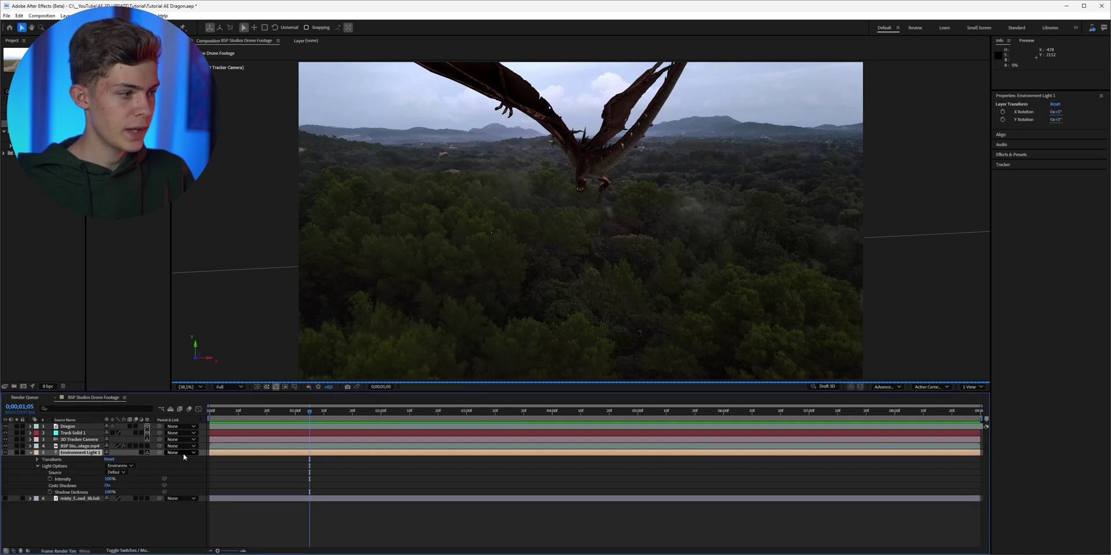
pyautogui.click(114, 473)
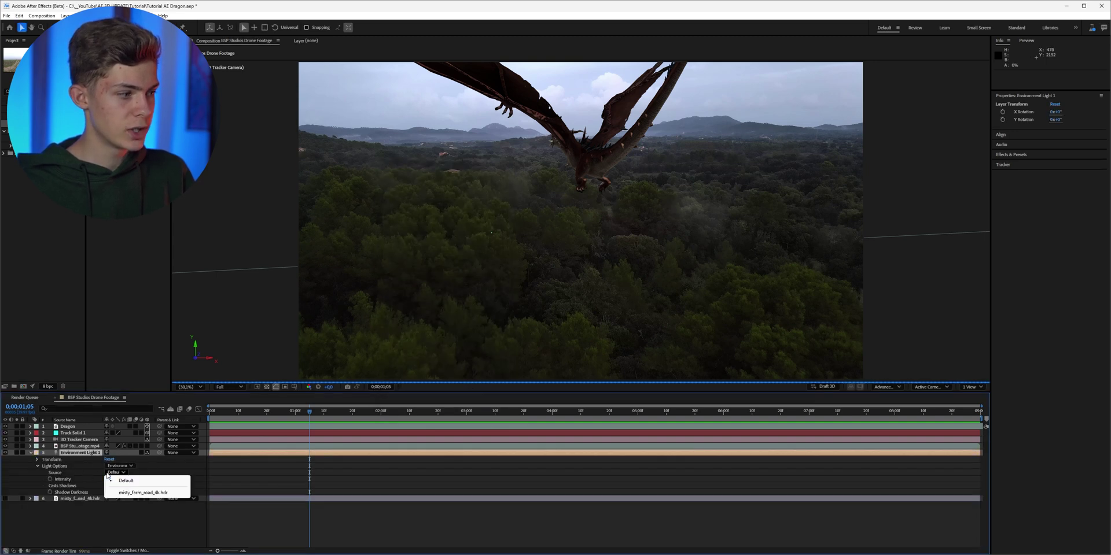
pyautogui.click(140, 493)
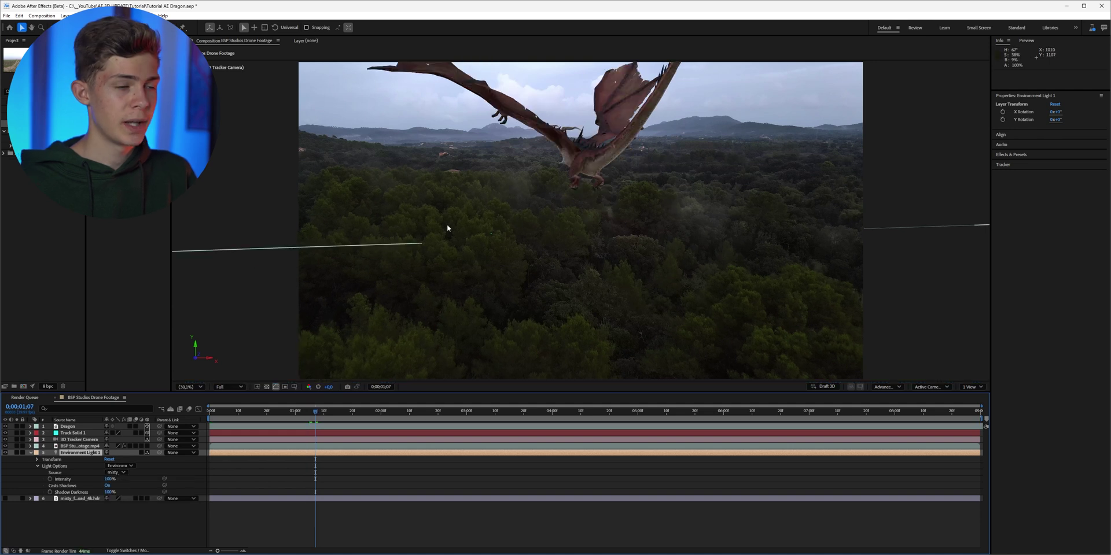
pyautogui.click(535, 177)
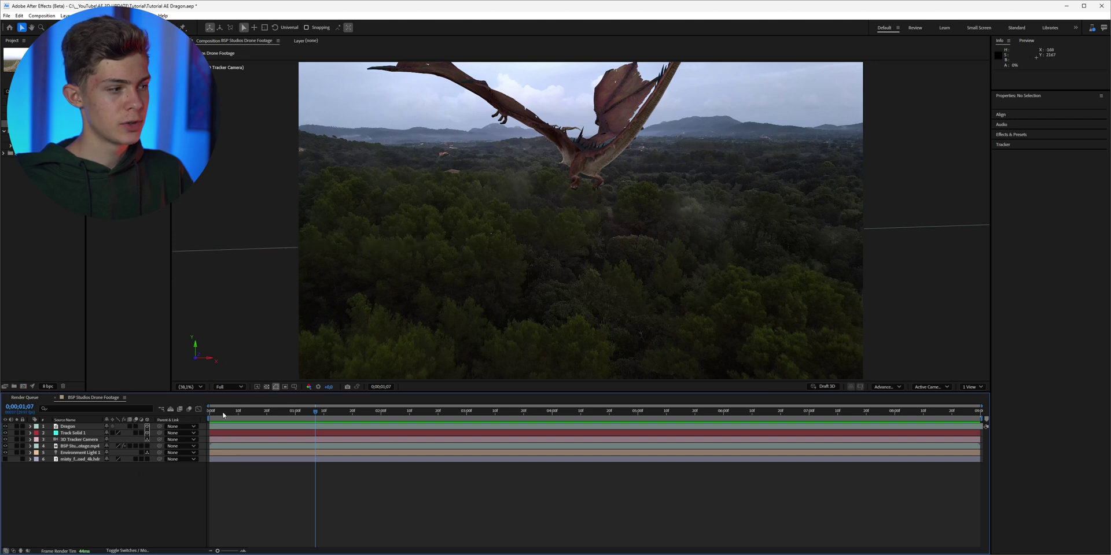
# Add Spot Light 1, raise it above the dragon and aim it down.
pyautogui.rightClick(119, 487)
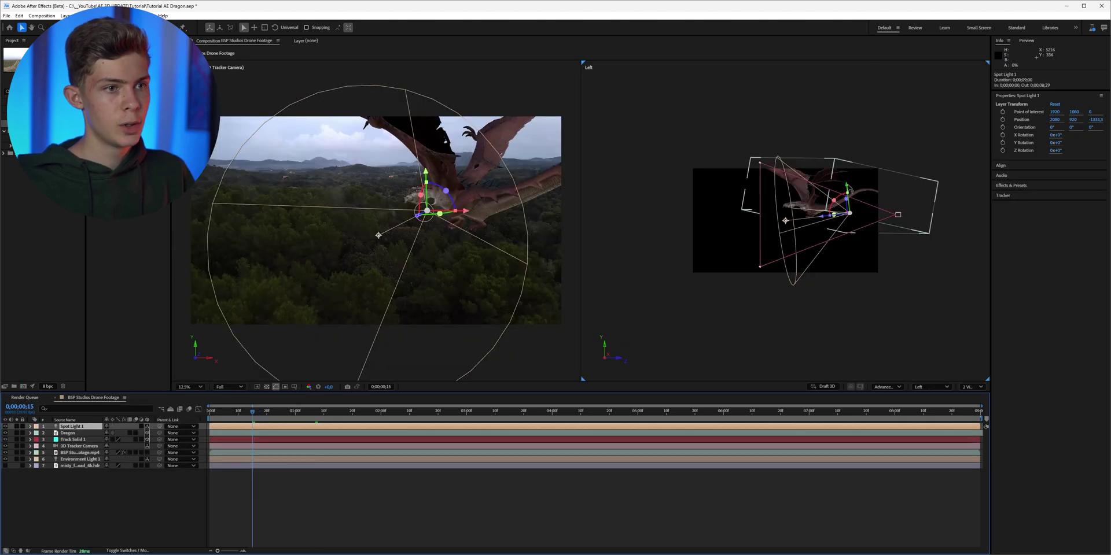
pyautogui.moveTo(850, 191); pyautogui.dragTo(803, 164)
pyautogui.press(',')
pyautogui.click(929, 387)
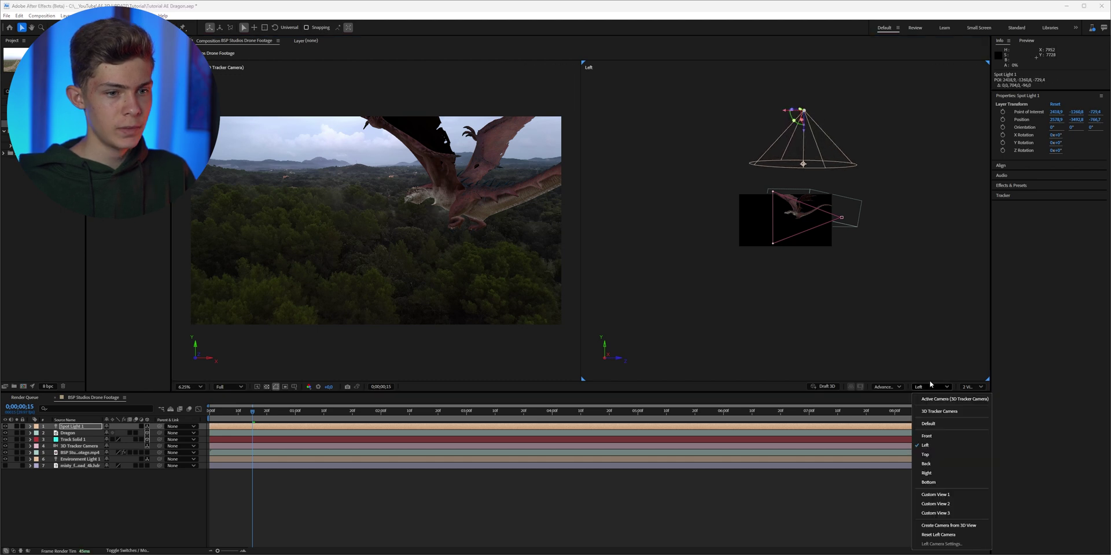
pyautogui.click(926, 454)
pyautogui.hotkey('ctrl', 'alt', 'shift', 'n')
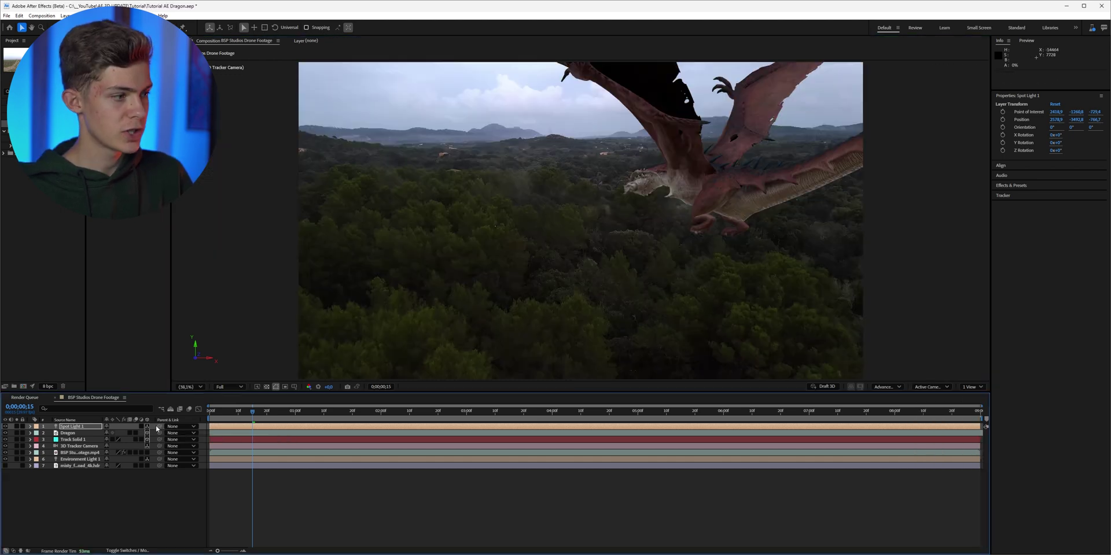
# Parent the spotlight to the Dragon layer and raise its Intensity.
pyautogui.moveTo(150, 429); pyautogui.dragTo(81, 437)
pyautogui.moveTo(253, 412); pyautogui.dragTo(389, 432)
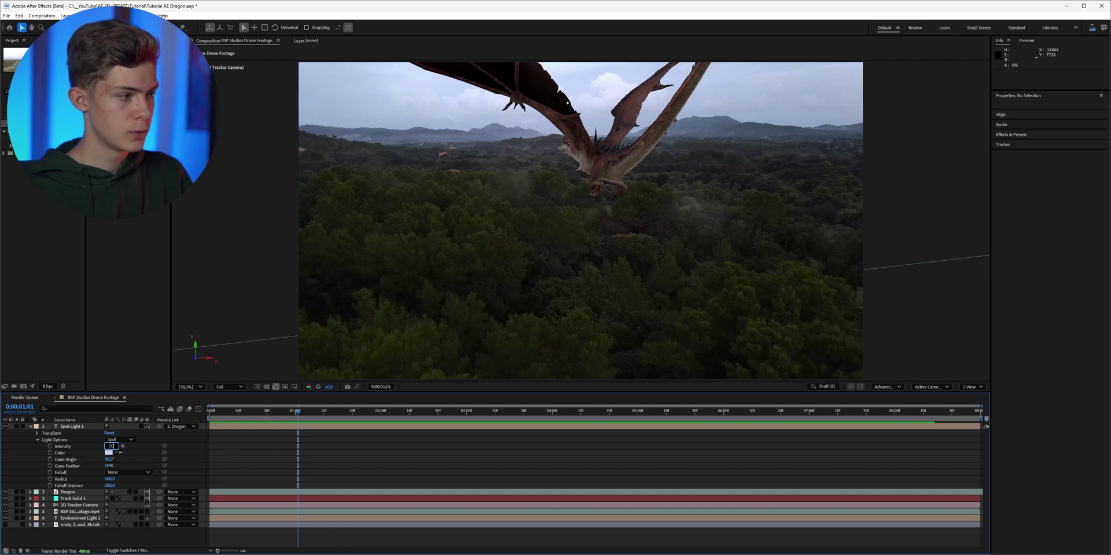
pyautogui.click(109, 445)
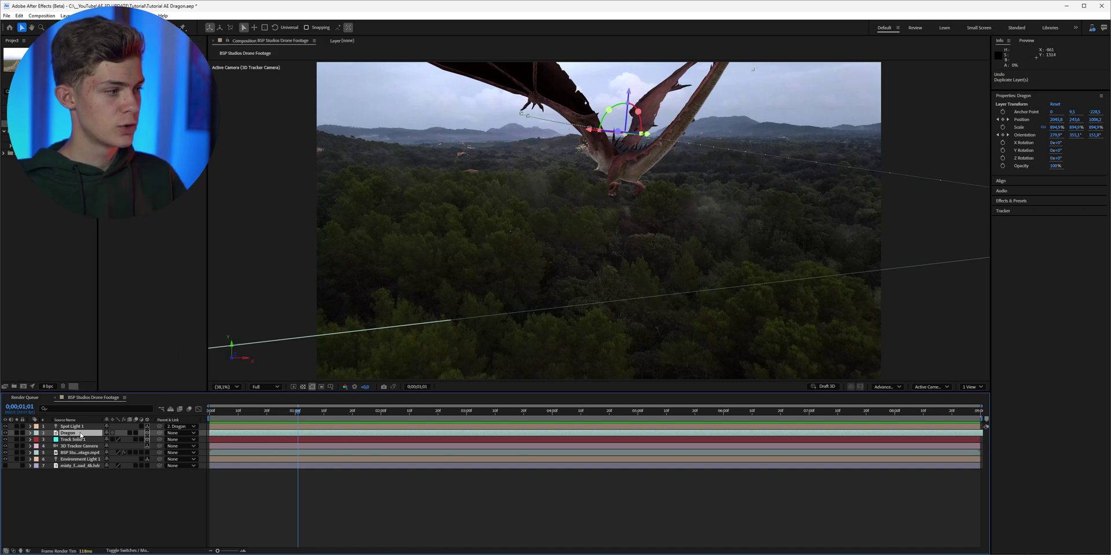
# Duplicate the Dragon layer, hide the copy and move it near the bottom of the stack.
pyautogui.hotkey('ctrl', 'd')
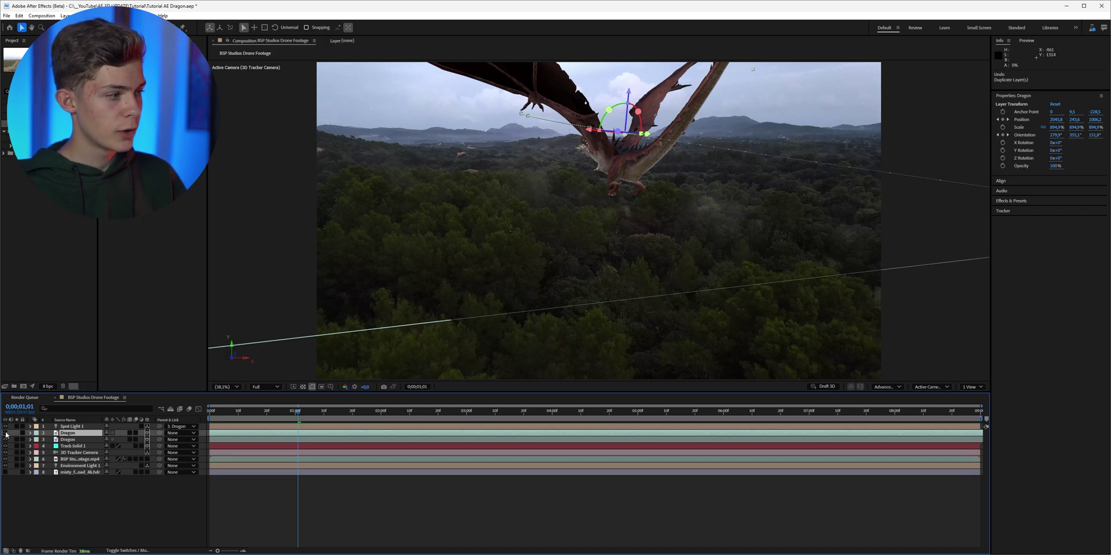
pyautogui.click(6, 433)
pyautogui.moveTo(68, 433); pyautogui.dragTo(69, 476)
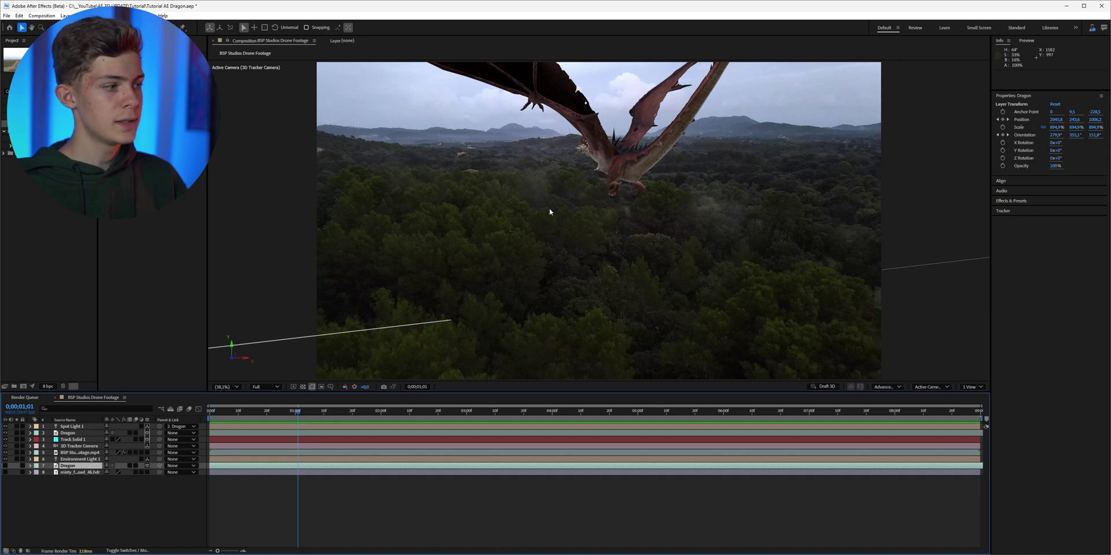
# Pre-compose the visible Dragon layer into a new composition named 'Dragon'.
pyautogui.click(73, 433)
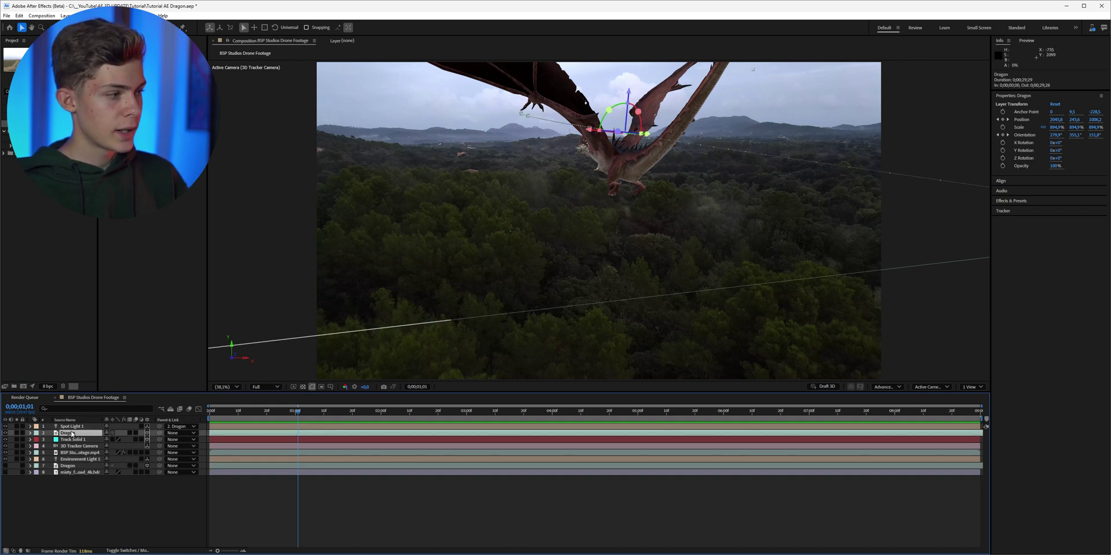
pyautogui.hotkey('ctrl', 'shift', 'c')
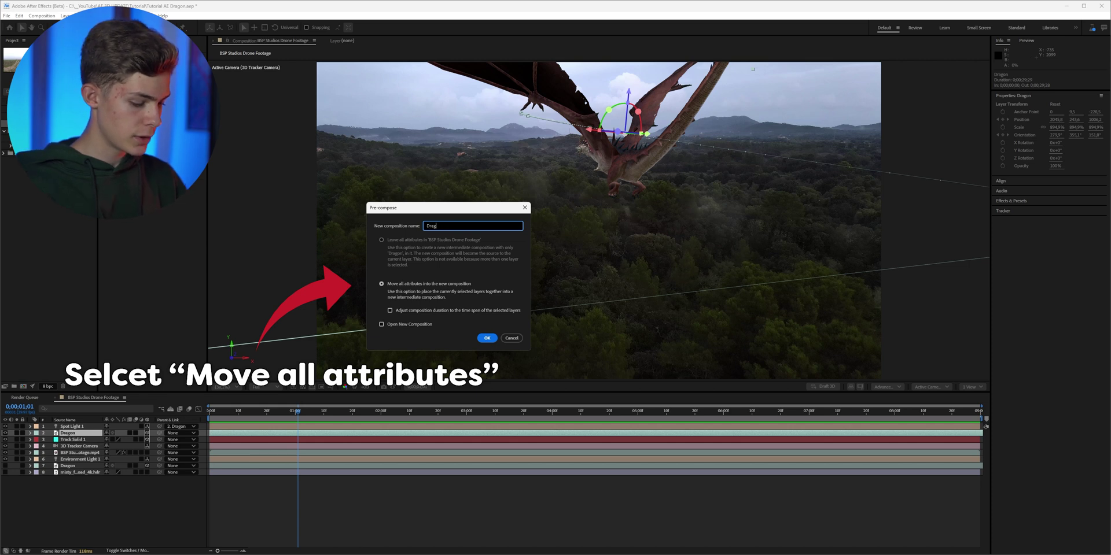
pyautogui.write('Dragon')
pyautogui.press('Return')
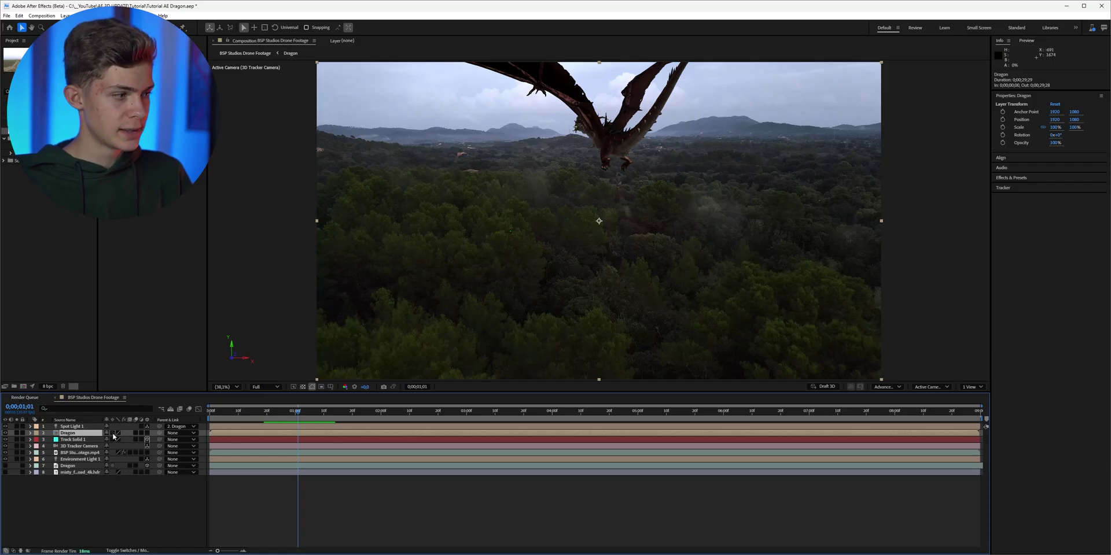
# Turn on Collapse Transformations for the Dragon pre-comp and apply Curves to it.
pyautogui.click(113, 433)
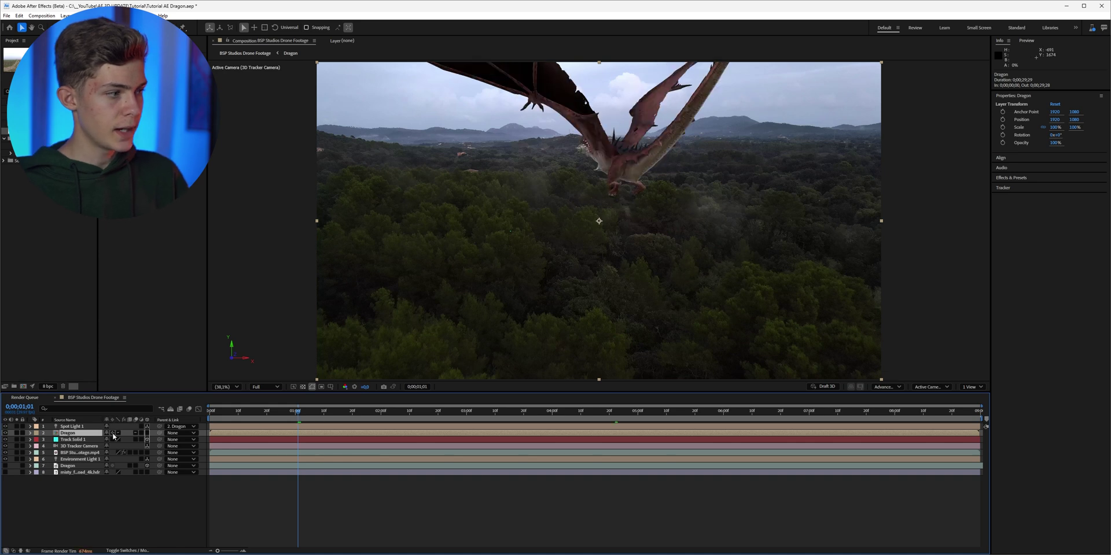
pyautogui.hotkey('ctrl', 'space')
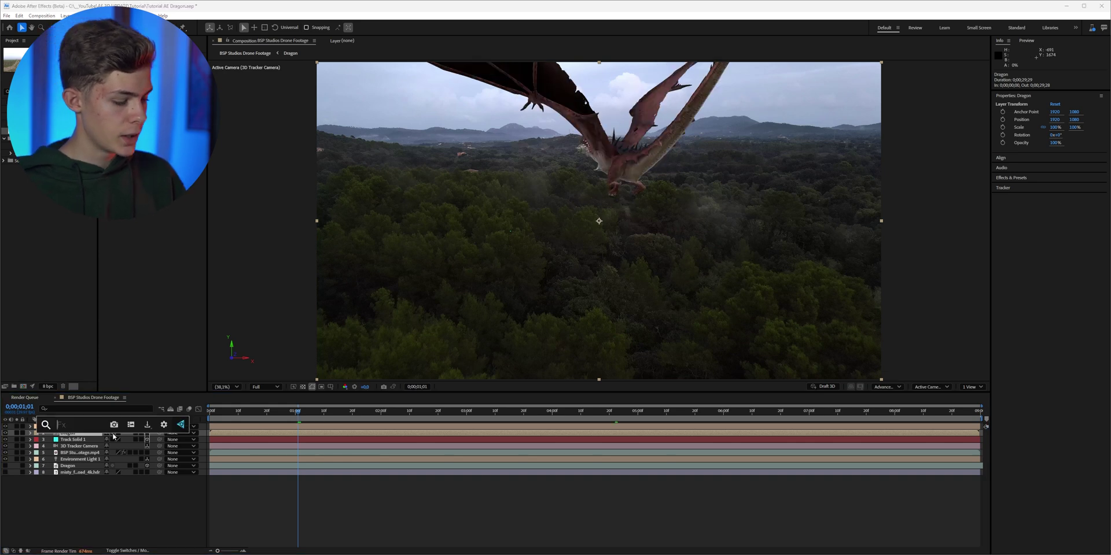
pyautogui.write('cur')
pyautogui.press('BackSpace')
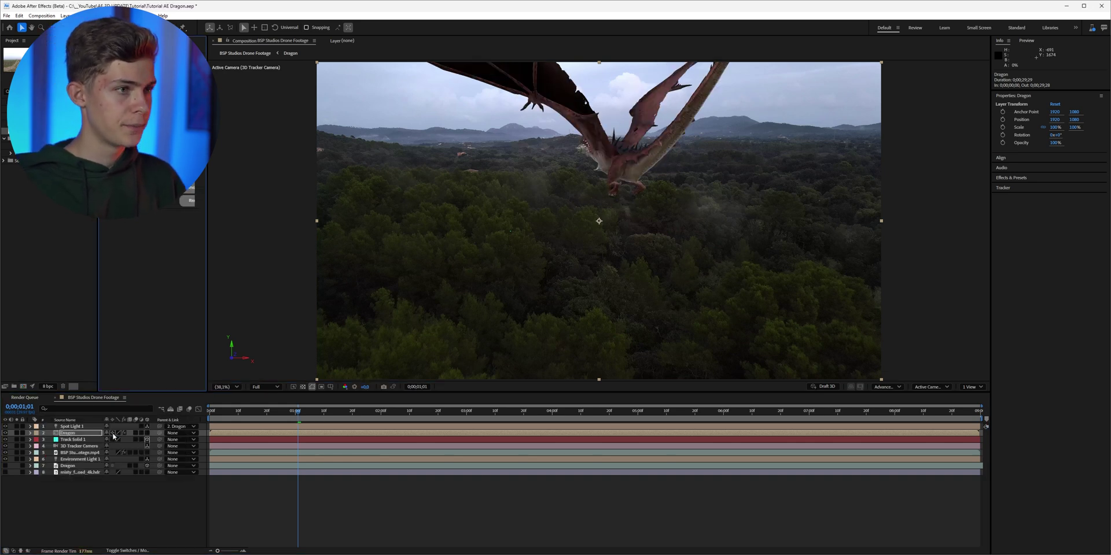
pyautogui.moveTo(113, 436); pyautogui.dragTo(82, 394)
pyautogui.press('Return')
# Lower the red curve's top point while viewing only the red channel.
pyautogui.click(209, 62)
pyautogui.click(199, 79)
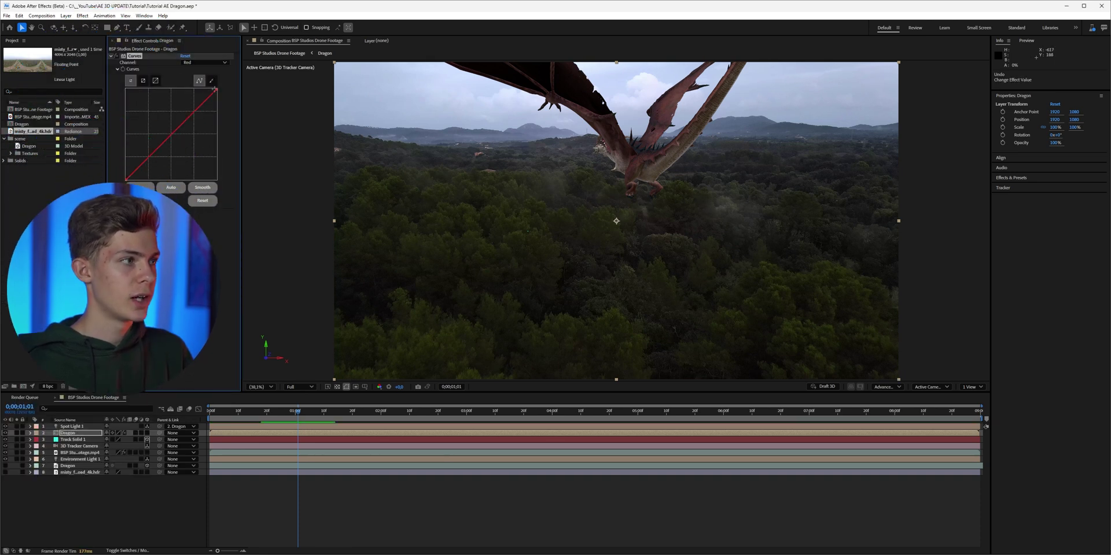
pyautogui.moveTo(216, 89); pyautogui.dragTo(219, 106)
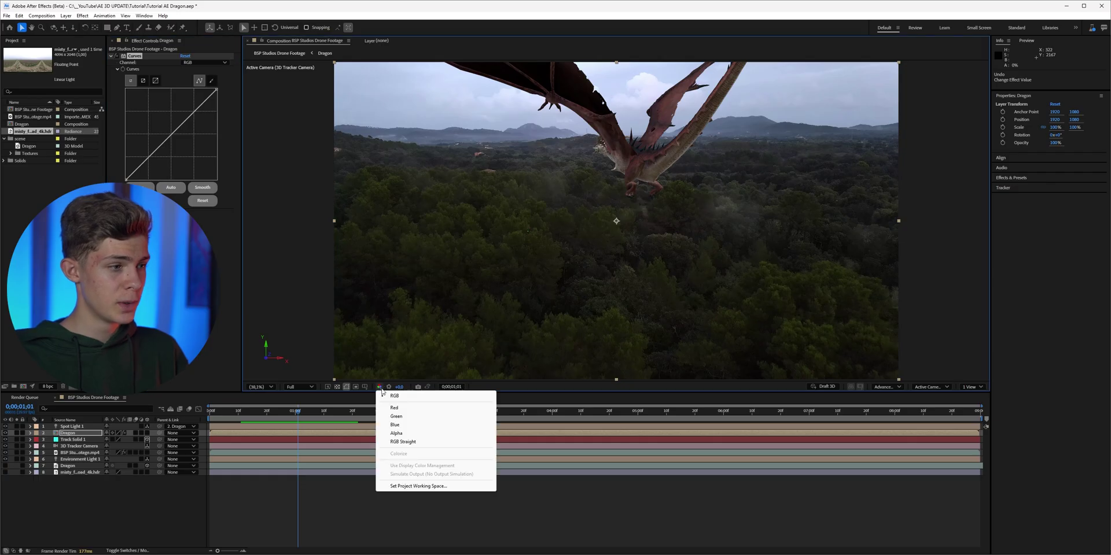
pyautogui.click(395, 408)
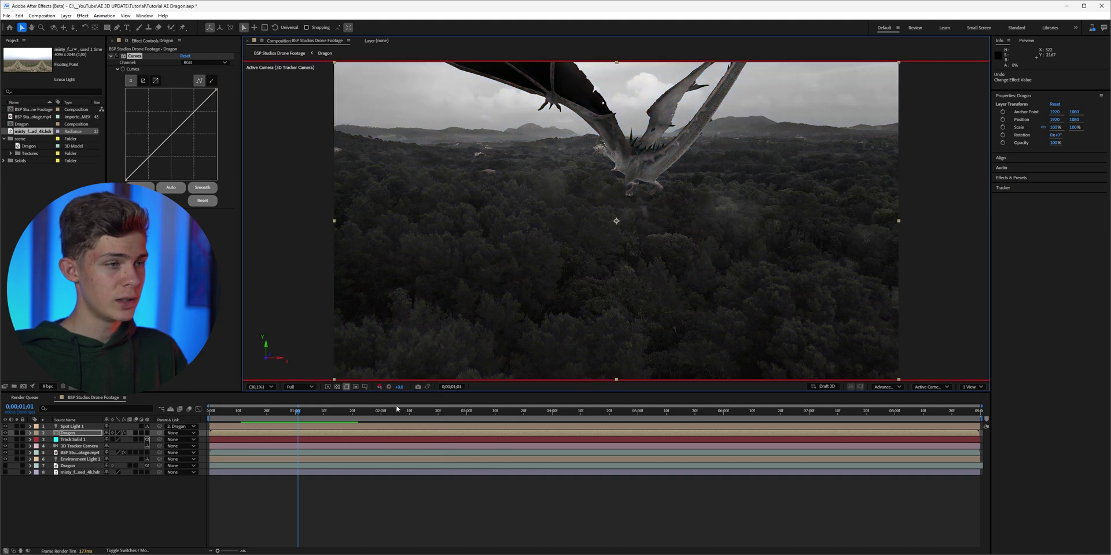
pyautogui.click(205, 62)
pyautogui.click(199, 80)
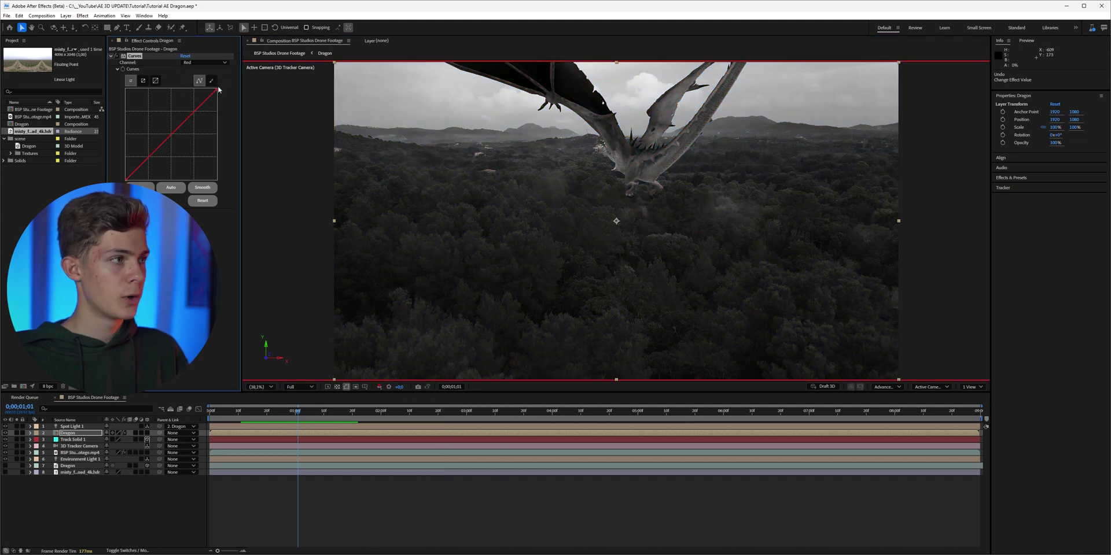
pyautogui.moveTo(217, 89); pyautogui.dragTo(219, 109)
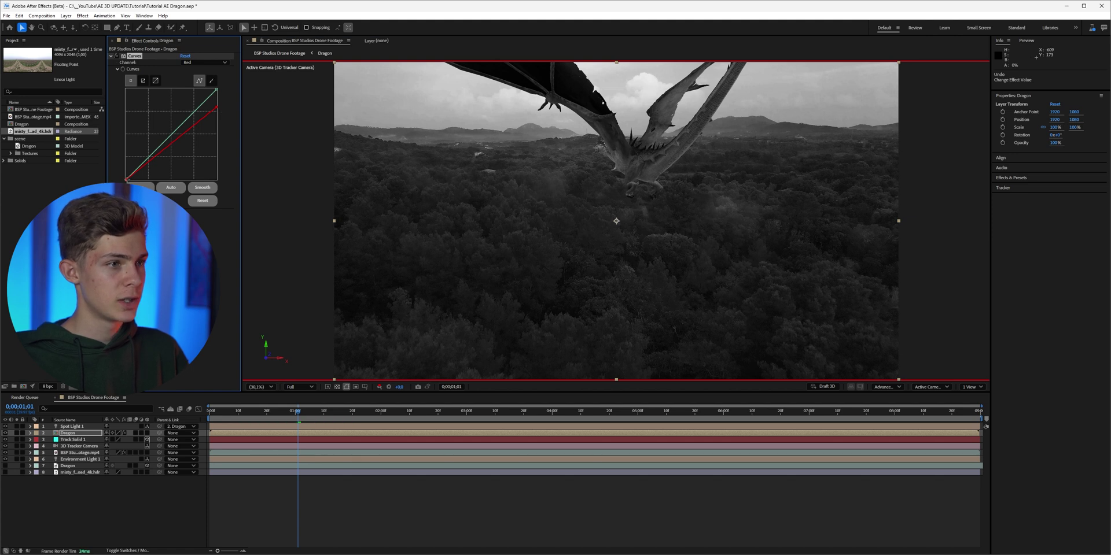
# Inspect the green and blue channels in the viewer and switch Curves to Blue.
pyautogui.click(379, 386)
pyautogui.click(394, 416)
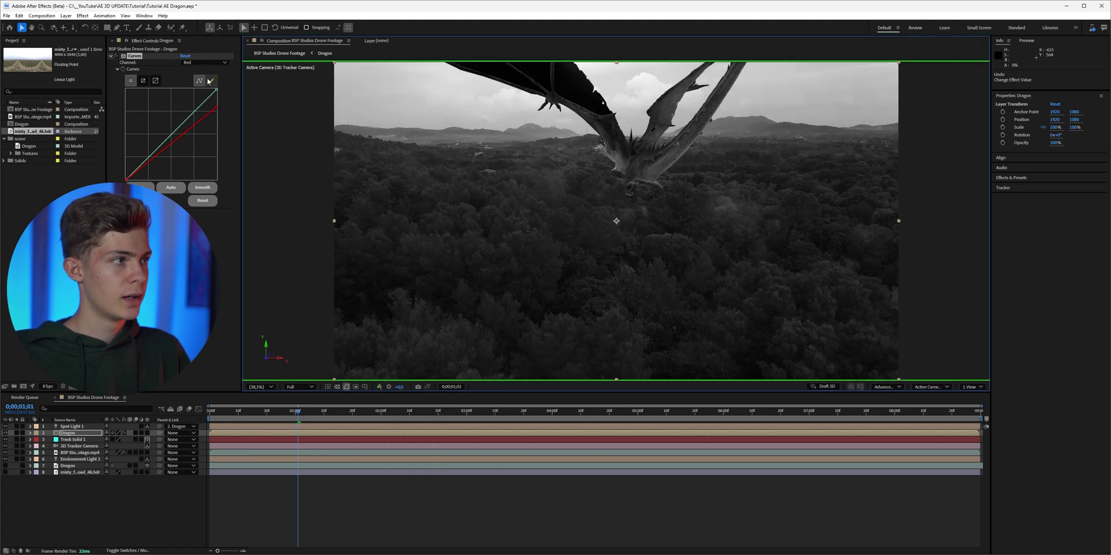
pyautogui.click(205, 62)
pyautogui.click(206, 88)
pyautogui.click(205, 62)
pyautogui.click(206, 94)
pyautogui.click(379, 386)
pyautogui.click(394, 424)
# Restore the full-colour view and lift the blue curve's top point slightly.
pyautogui.click(379, 387)
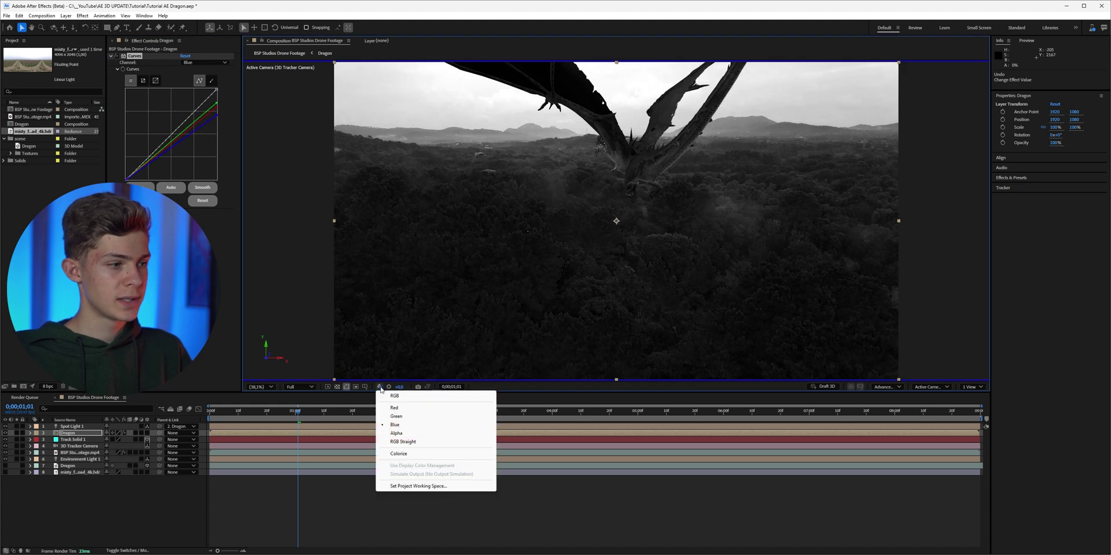
pyautogui.click(394, 395)
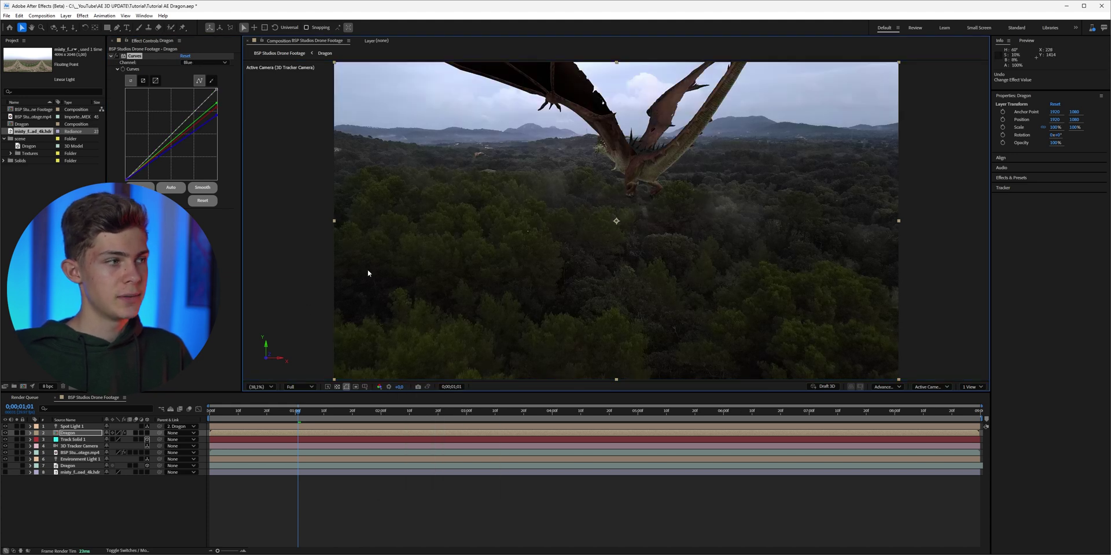
pyautogui.click(218, 116)
pyautogui.moveTo(218, 117); pyautogui.dragTo(220, 113)
pyautogui.hotkey('ctrl', 'space')
pyautogui.write('cr')
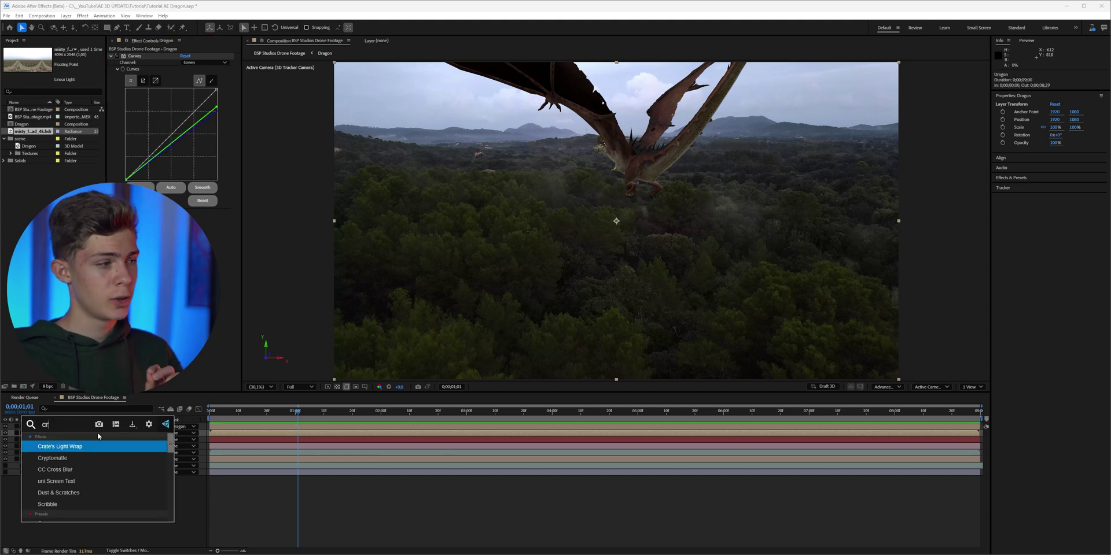
# Apply Crate's Light Wrap using the drone footage as background, Blend With Original 85%.
pyautogui.press('Return')
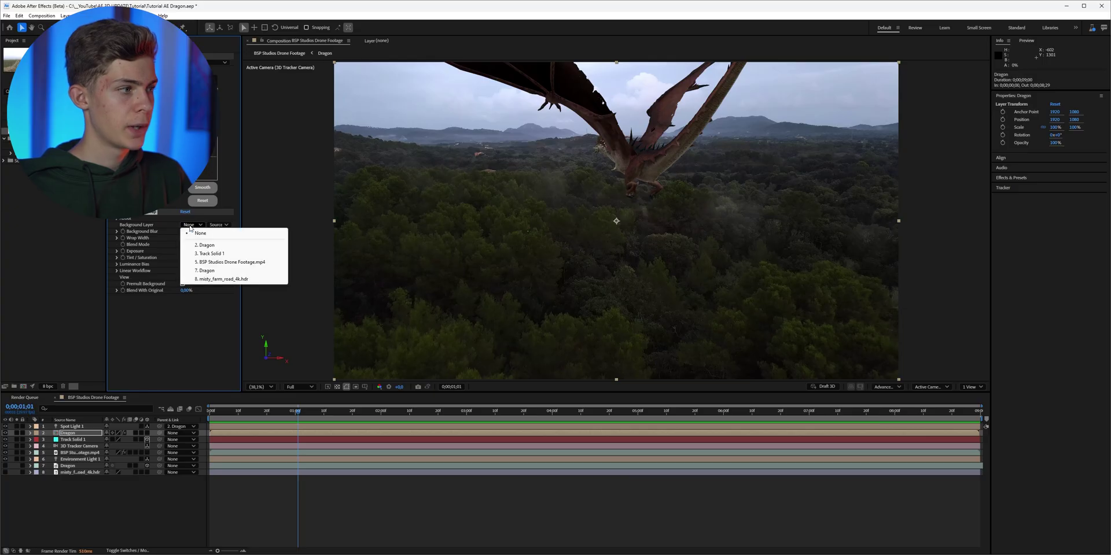
pyautogui.click(203, 262)
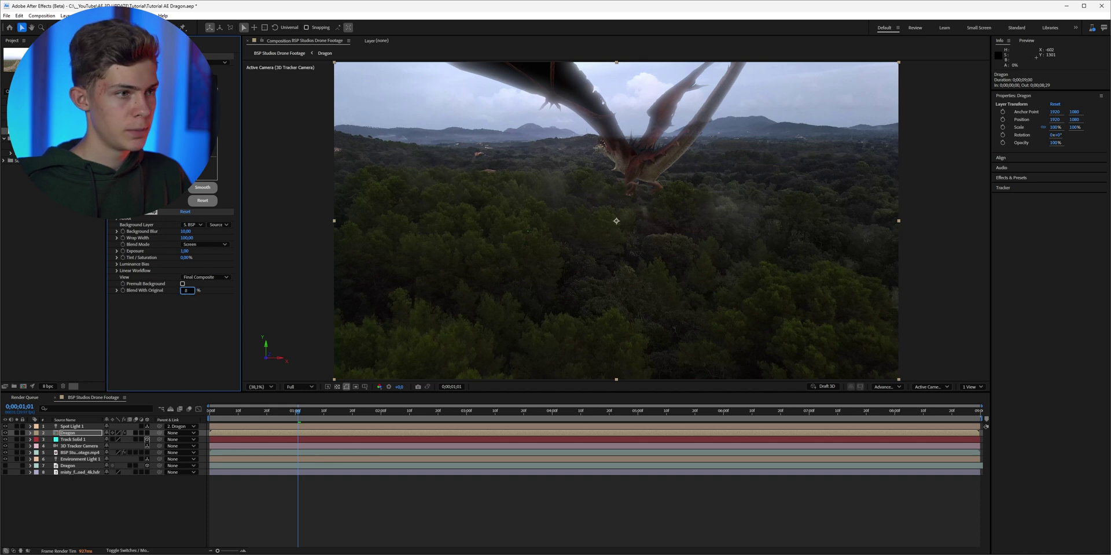
pyautogui.write('85')
pyautogui.press('Return')
pyautogui.press('space')
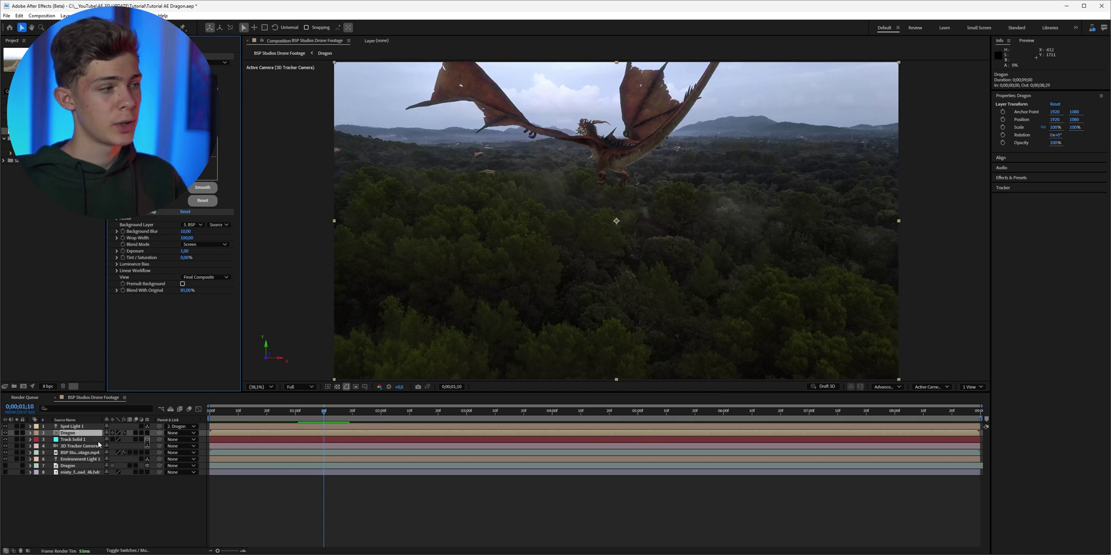
# Apply Match Grain with Final Output viewing mode and the drone footage as noise source.
pyautogui.hotkey('ctrl', 'space')
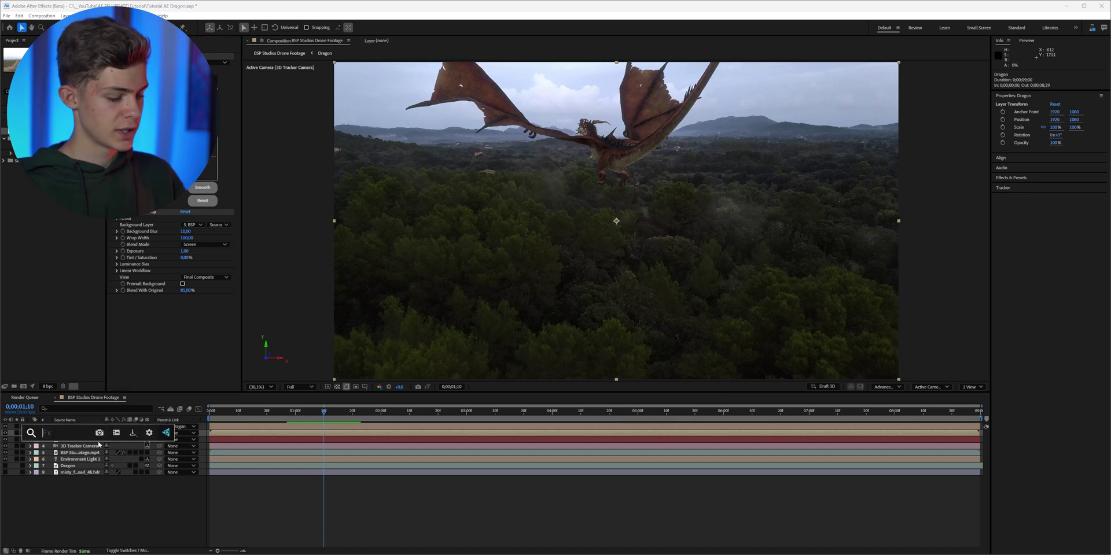
pyautogui.write('match grain')
pyautogui.press('Return')
pyautogui.click(205, 303)
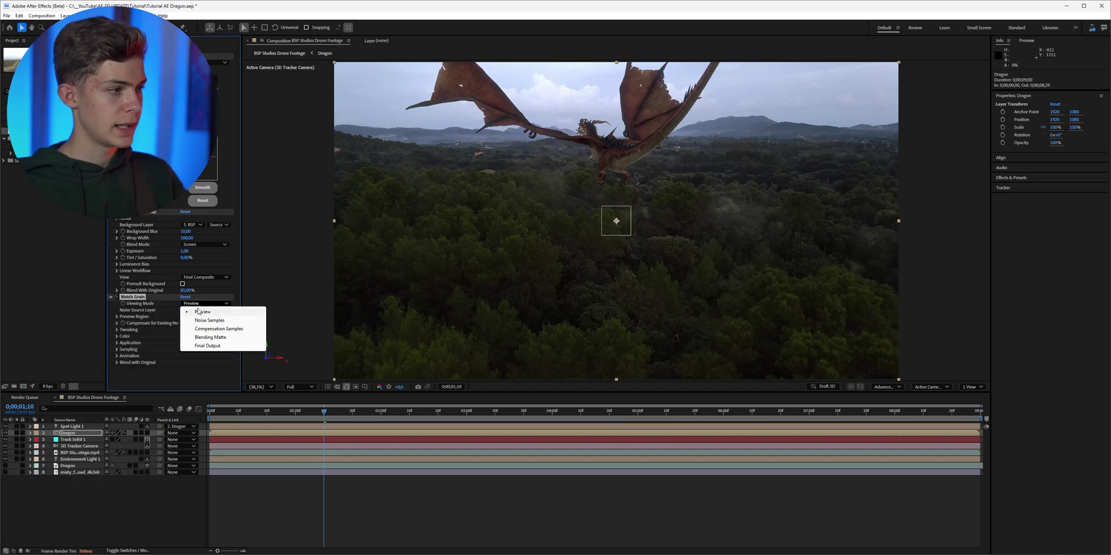
pyautogui.click(209, 346)
pyautogui.click(192, 310)
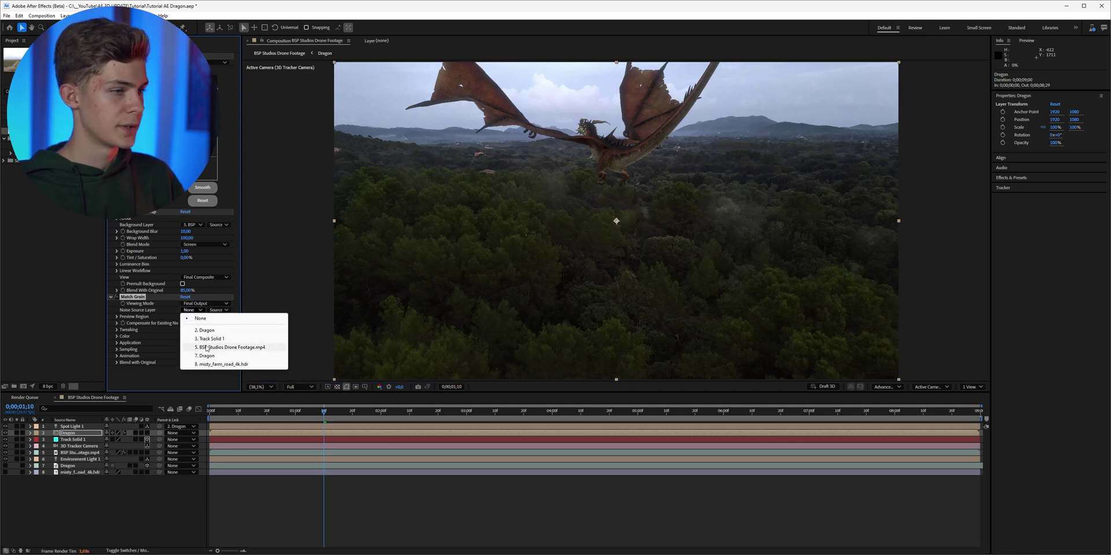
pyautogui.click(206, 347)
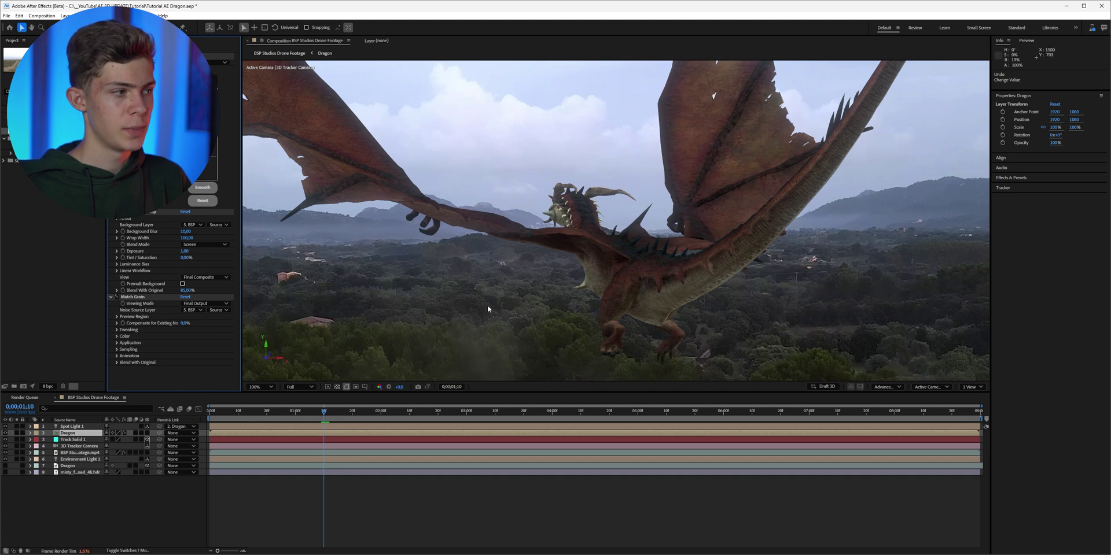
pyautogui.click(117, 330)
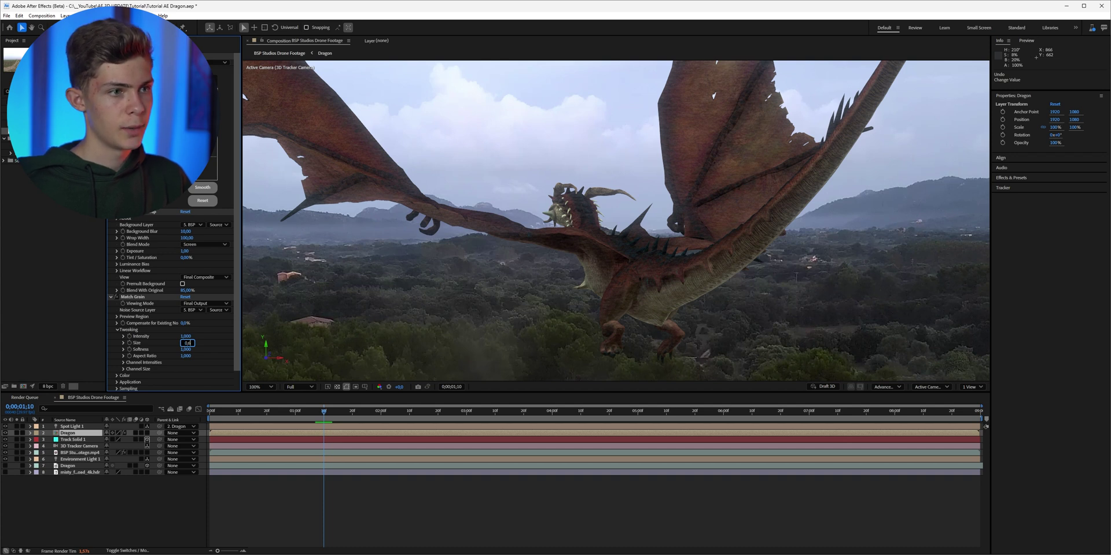
pyautogui.press('Return')
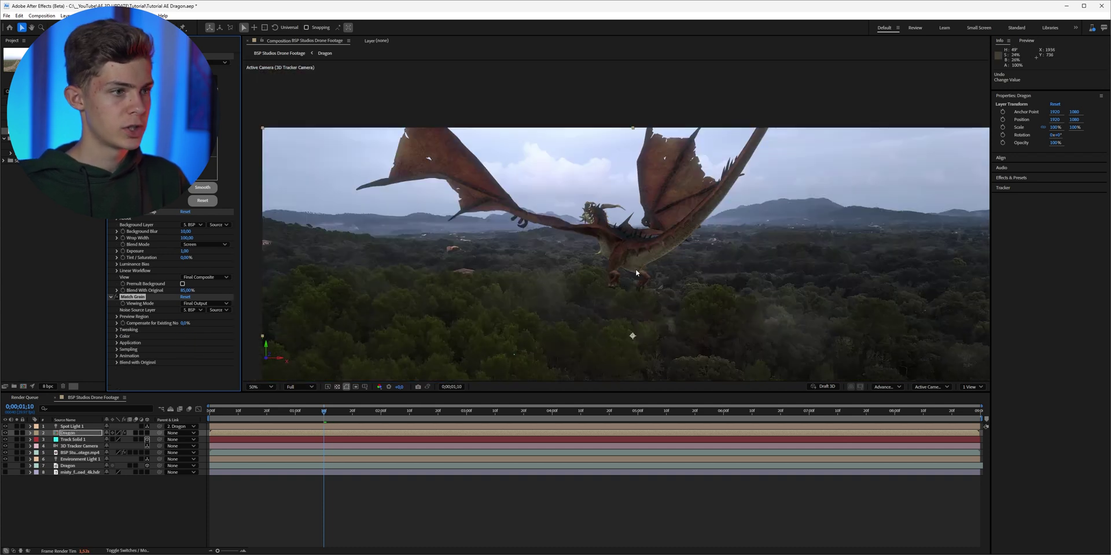
pyautogui.scroll(3, 635, 268)
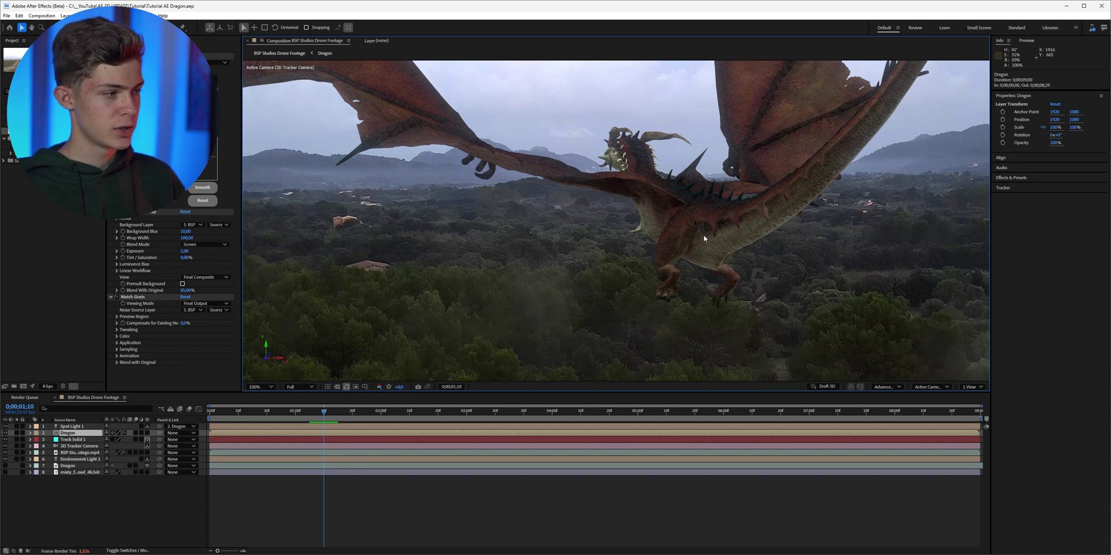
# Apply Fast Box Blur to the dragon and switch on its Motion Blur.
pyautogui.hotkey('ctrl', 'space')
pyautogui.write('fast')
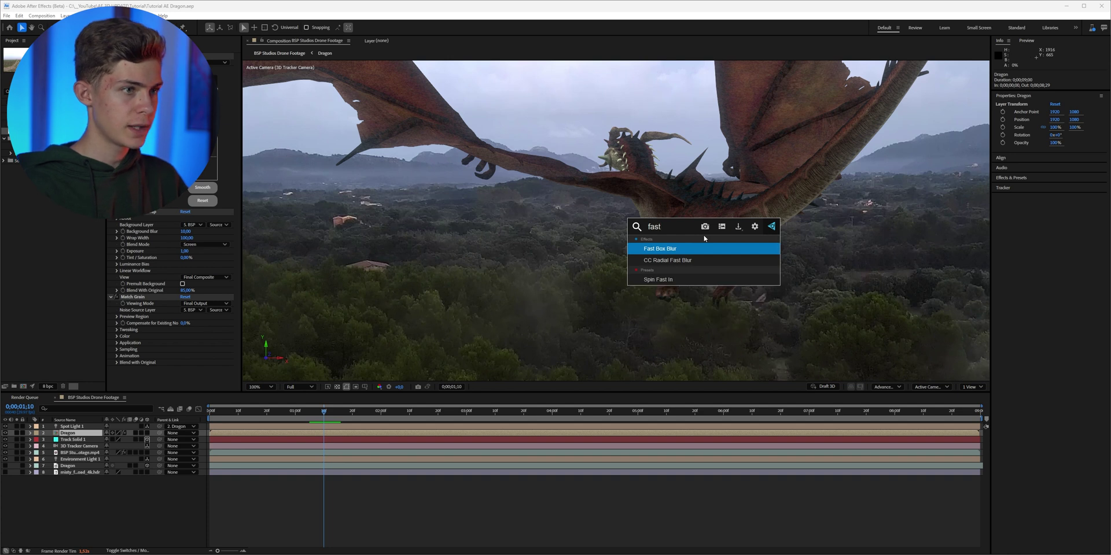
pyautogui.press('Return')
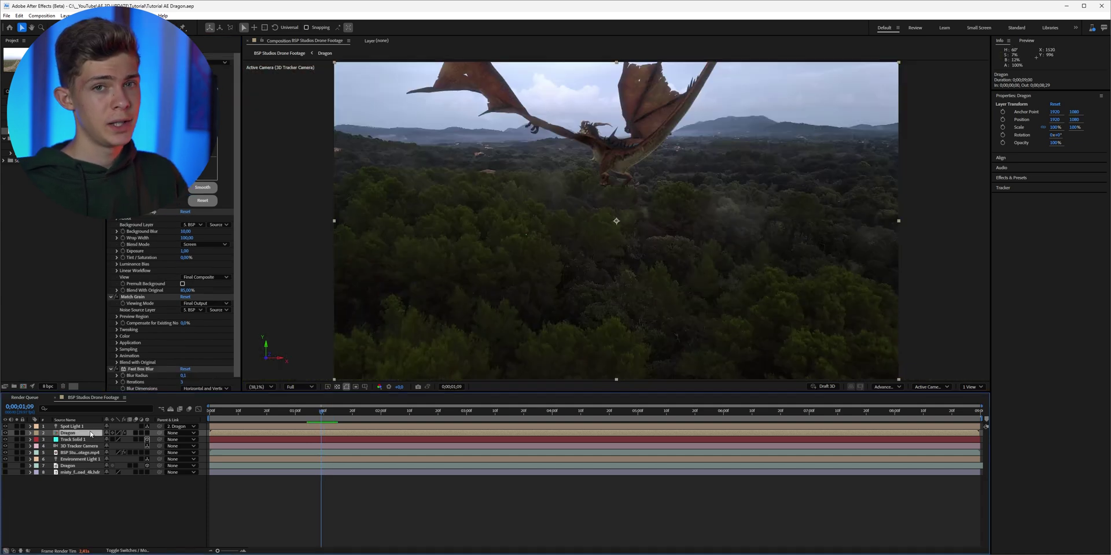
pyautogui.click(135, 433)
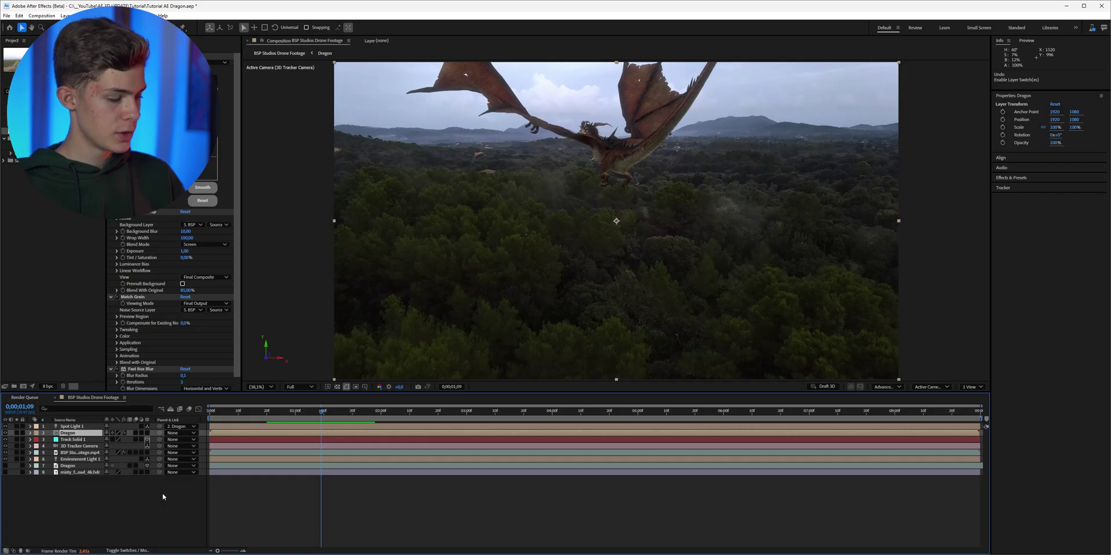
# Apply Pixel Motion Blur to the dragon and reorder its effect stack.
pyautogui.hotkey('ctrl', 'space')
pyautogui.write('pix')
pyautogui.click(164, 479)
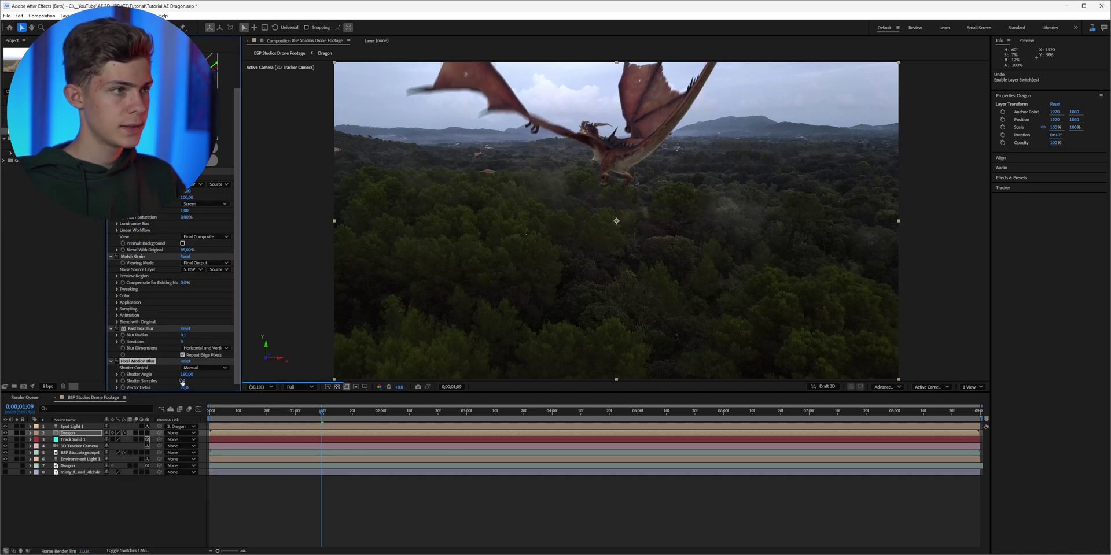
pyautogui.moveTo(213, 61); pyautogui.dragTo(221, 67)
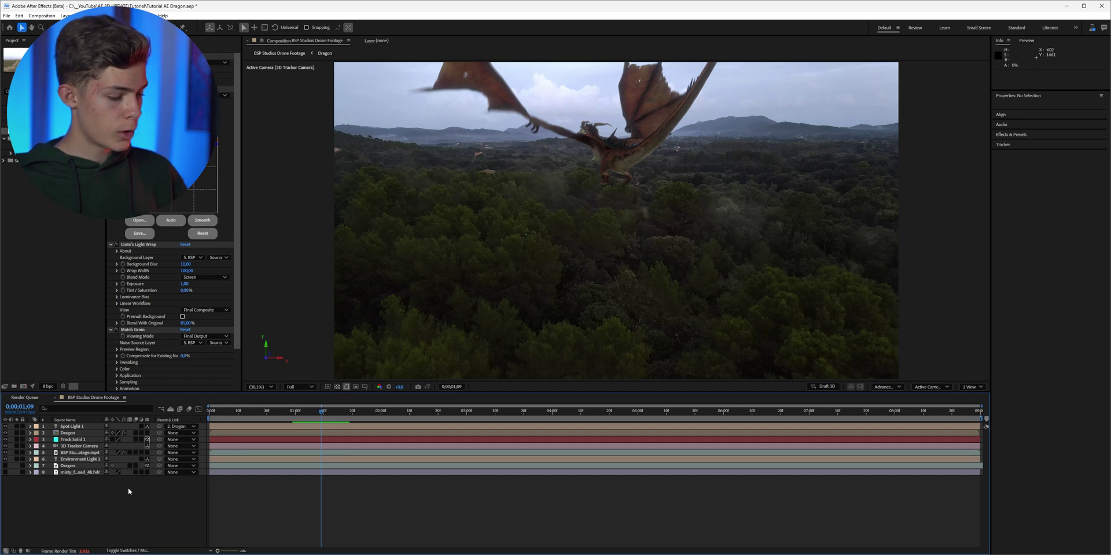
# Add Adjustment Layer 1 at the top of the stack and bring up the effect search.
pyautogui.hotkey('ctrl', 'alt', 'y')
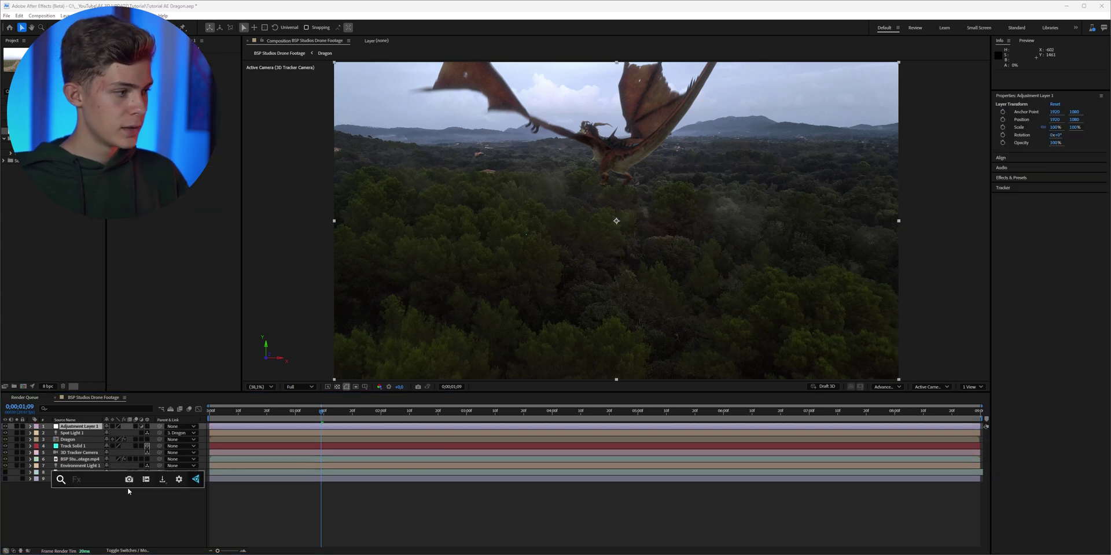
pyautogui.hotkey('ctrl', 'space')
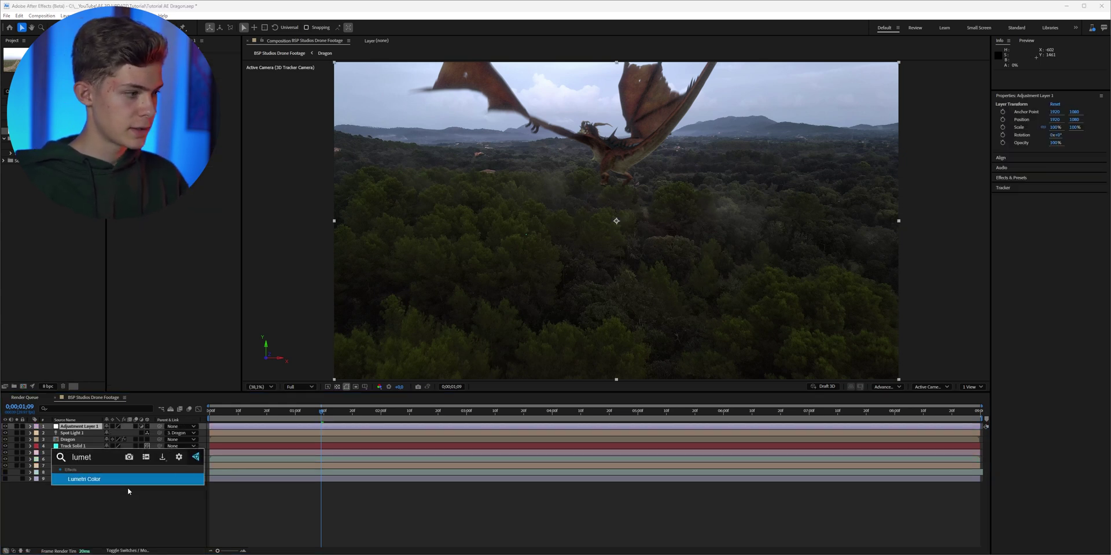